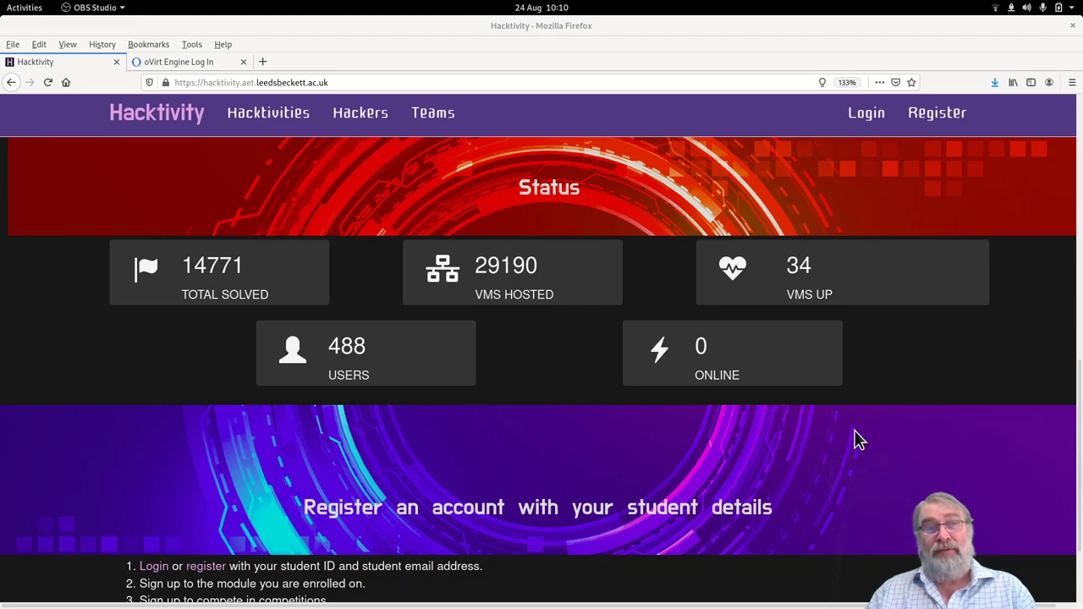
Open the Hacktivity login page, choose the saved student e-mail and submit the password.
scroll(856, 442, down, 3)
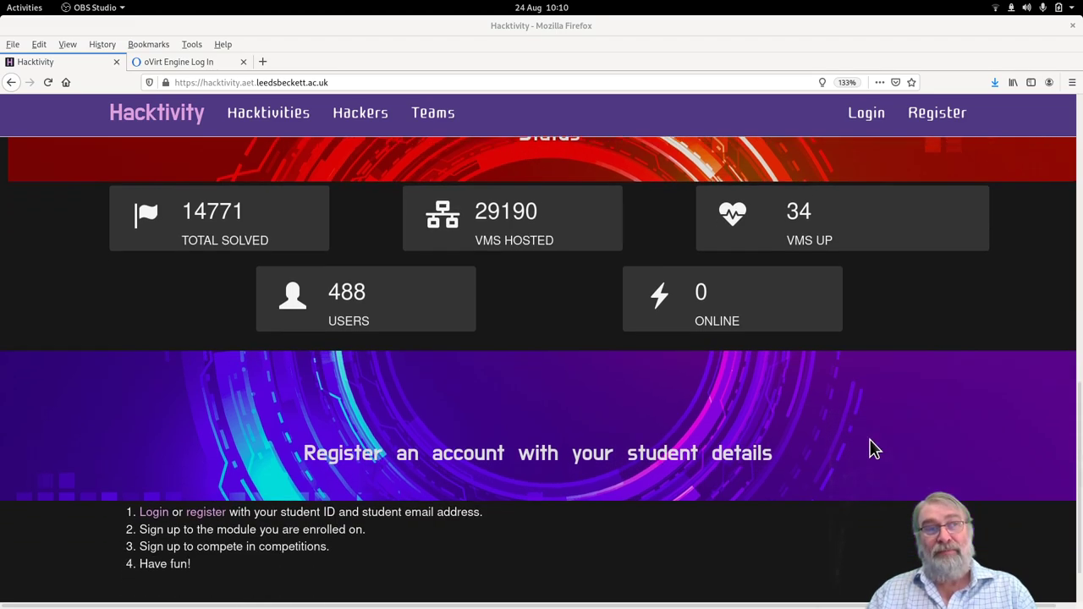
scroll(491, 471, up, 1)
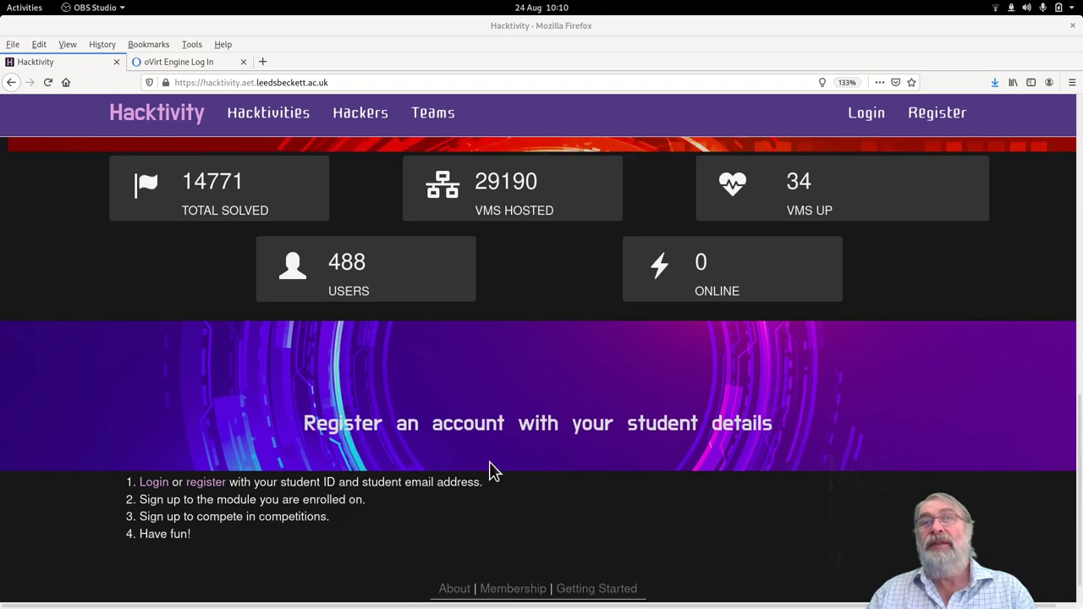
scroll(554, 493, down, 1)
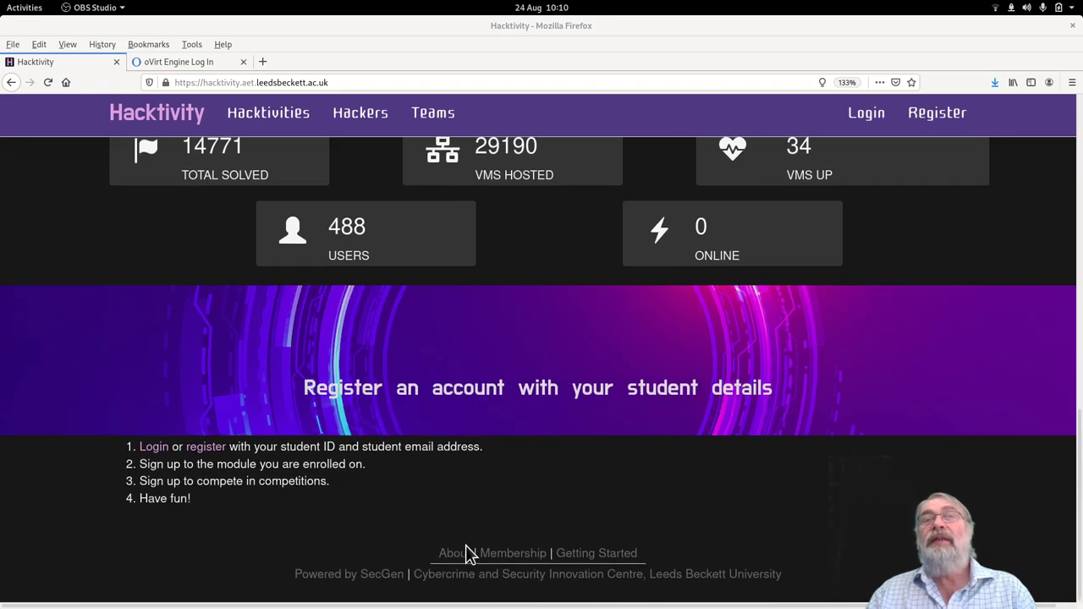
scroll(651, 489, up, 15)
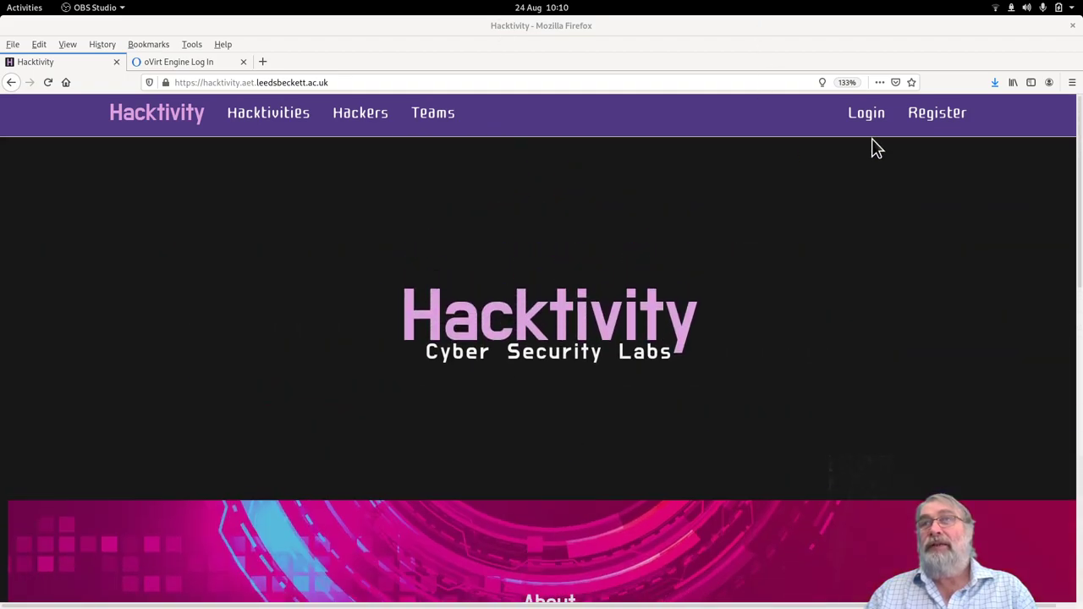
click(872, 131)
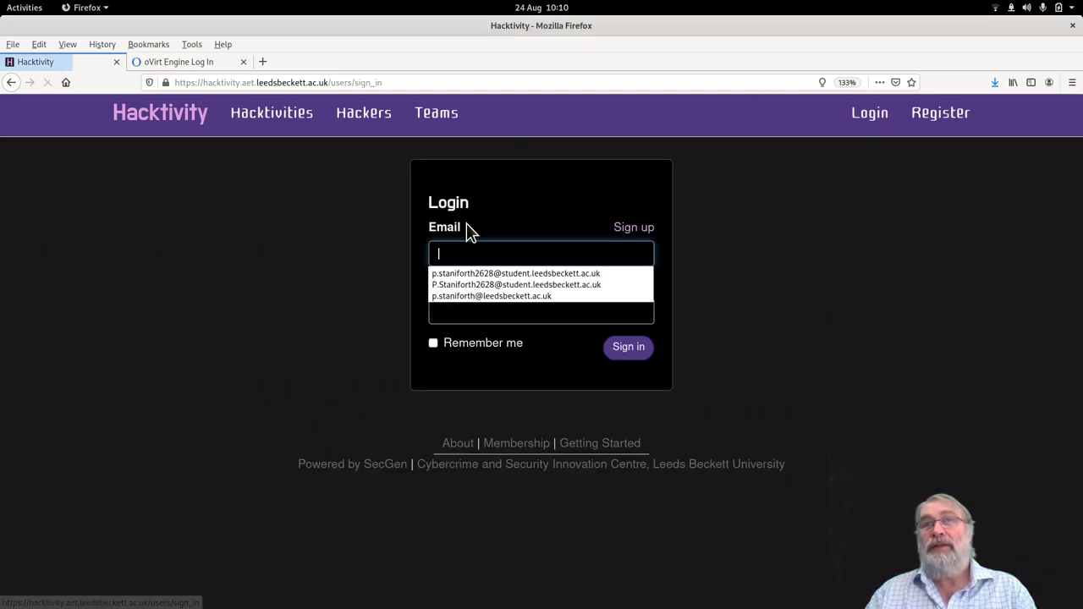
click(499, 273)
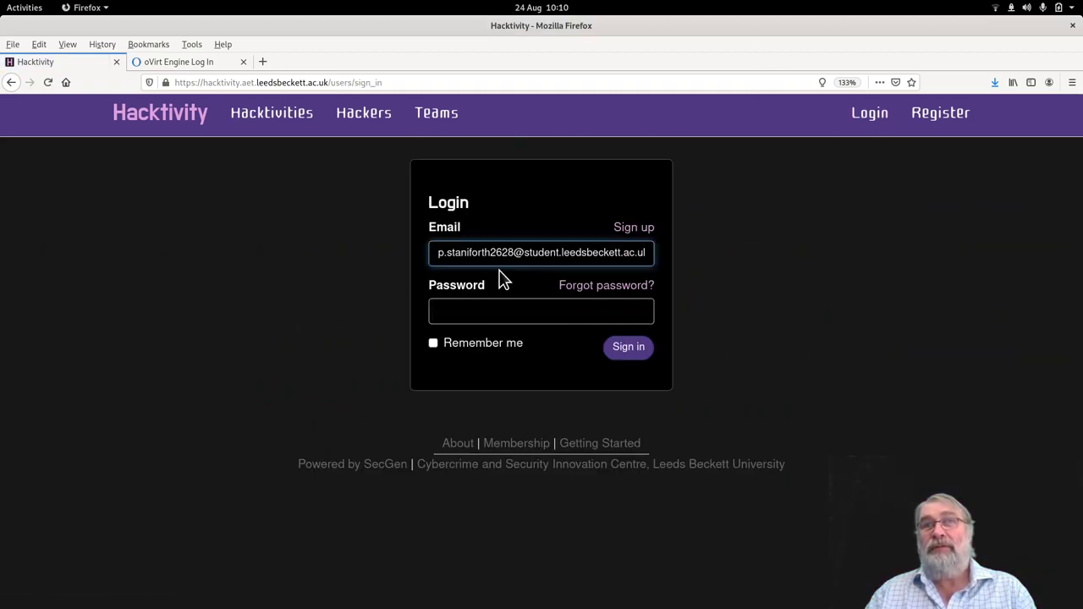
click(448, 310)
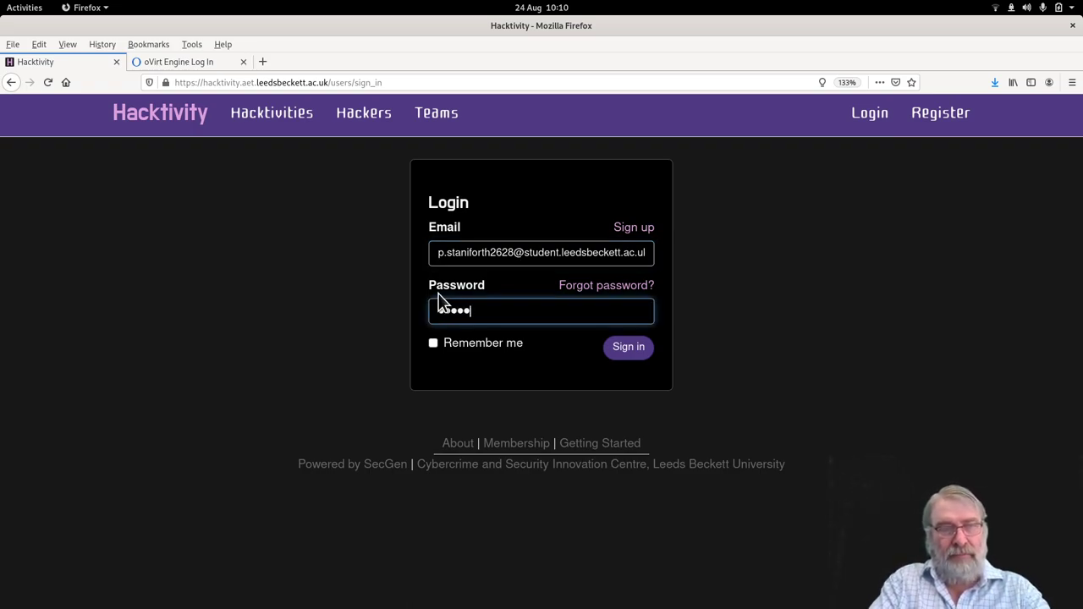
key(Return)
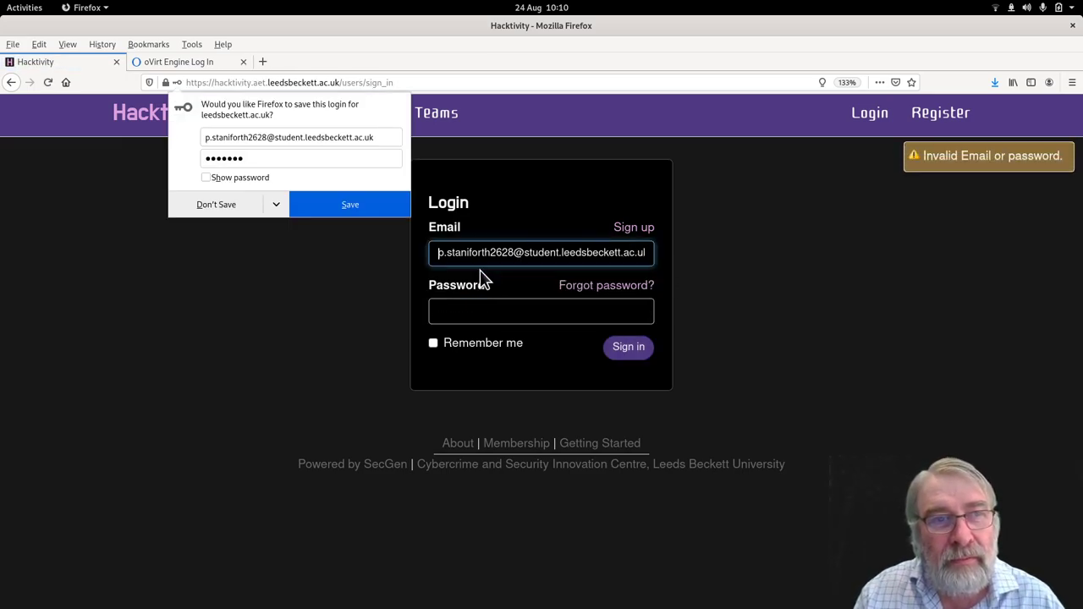
Retry and correct the password until sign-in succeeds, then decline saving the login.
click(451, 313)
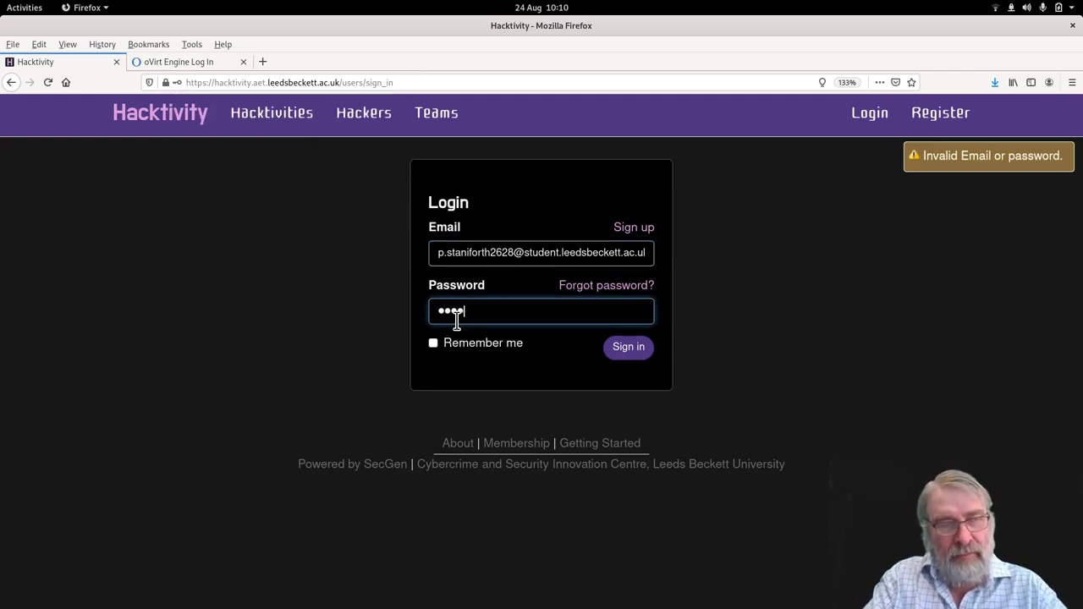
key(Return)
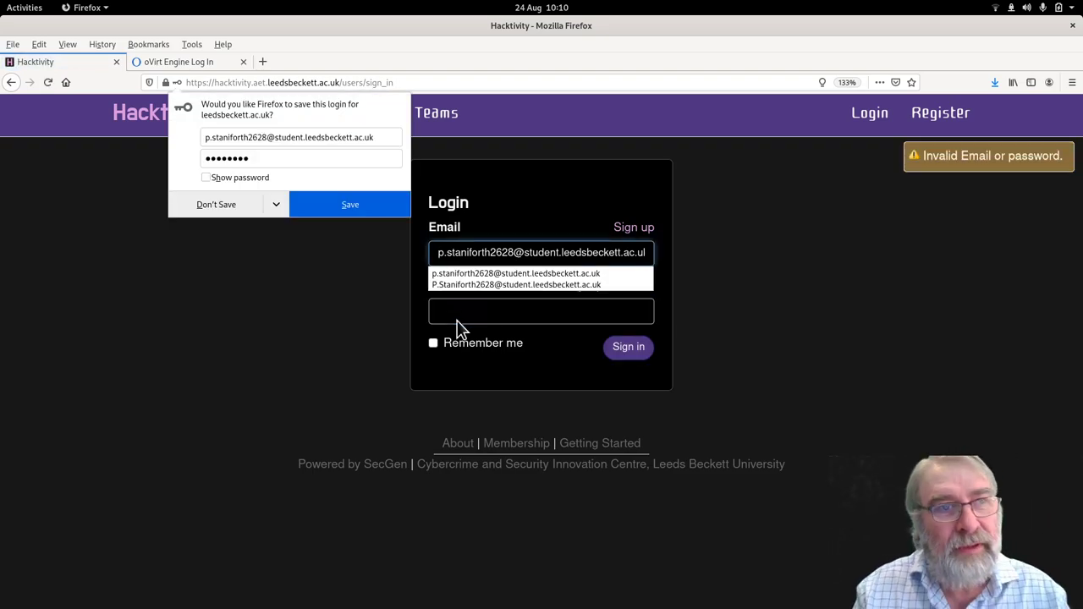
click(457, 308)
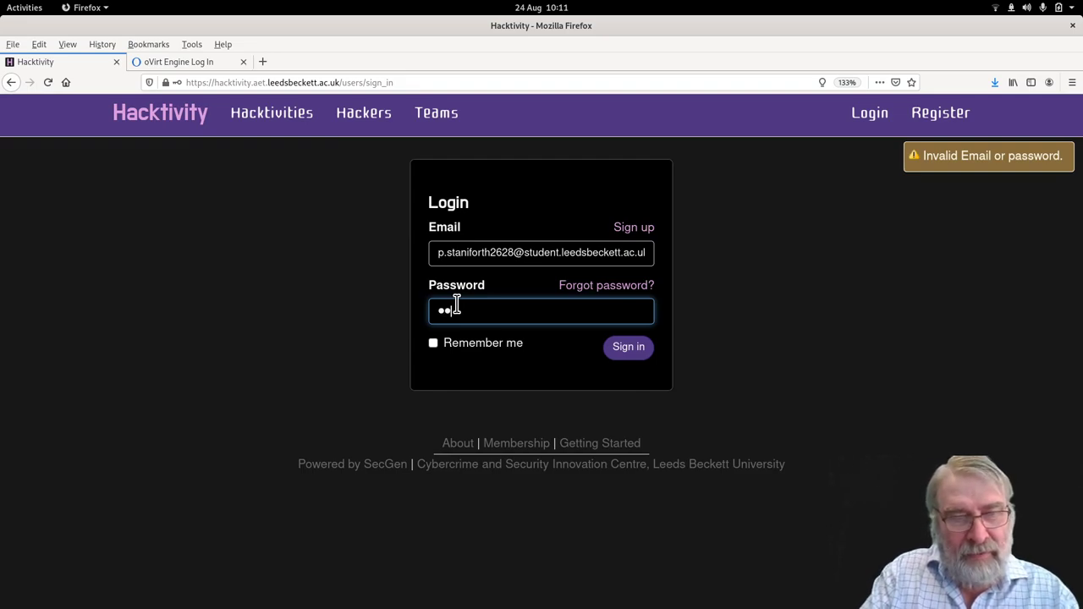
key(BackSpace)
key(BackSpace)
key(BackSpace)
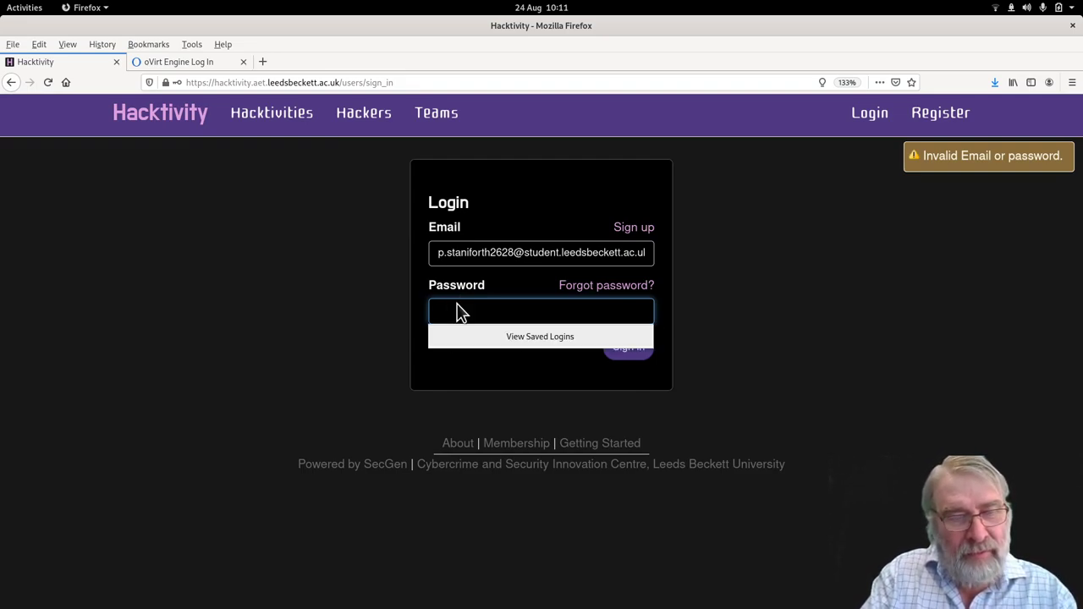
text(p)
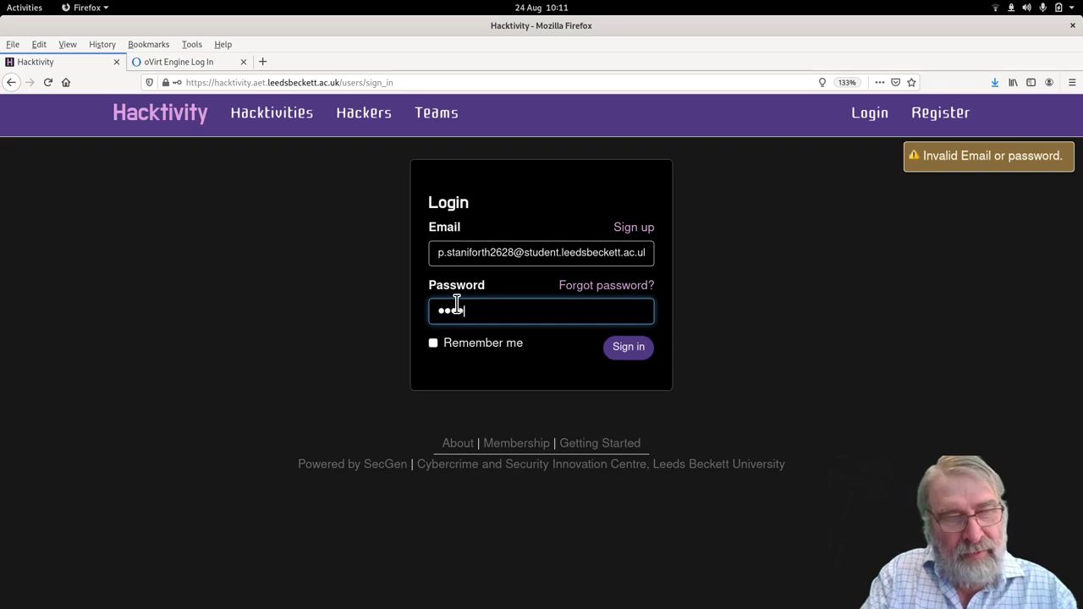
key(Return)
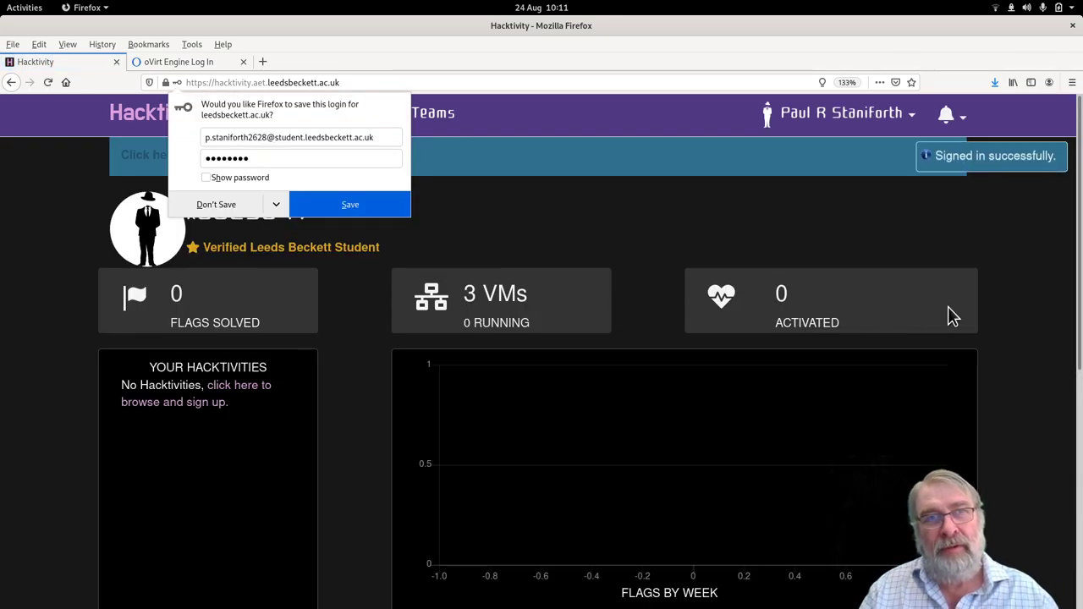
click(1015, 334)
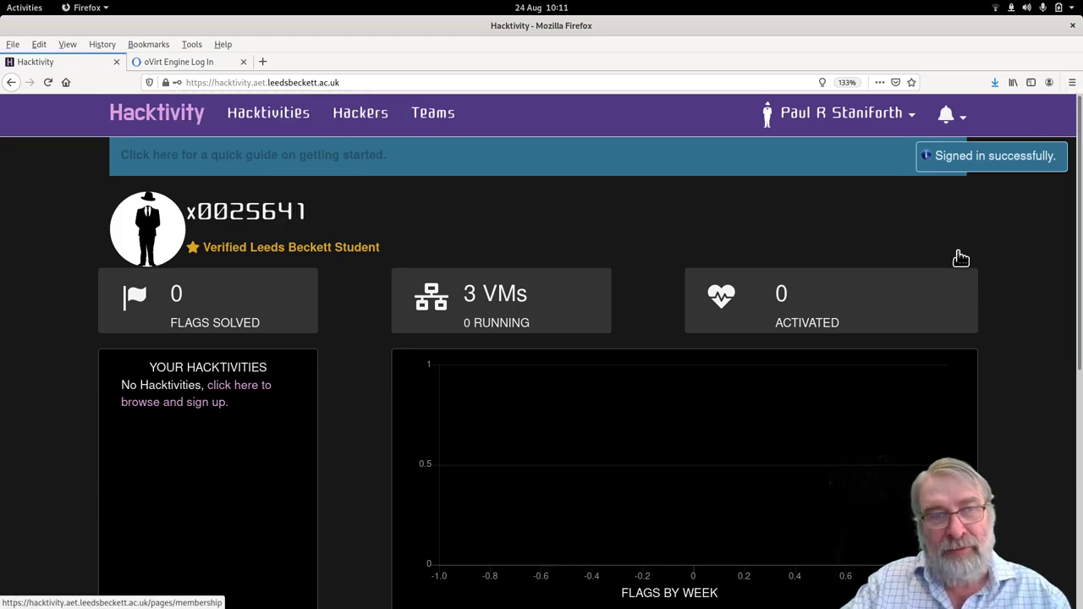
Zoom the dashboard to 150% and scroll through its stats, hacktivities panels and flags-by-week chart.
key(ctrl+plus)
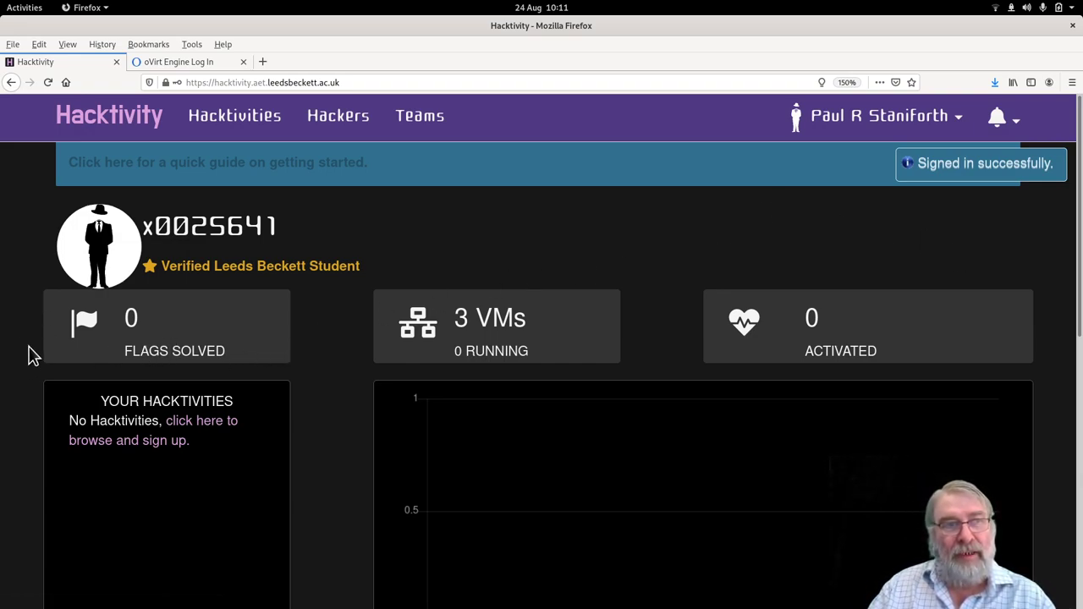
scroll(30, 356, down, 5)
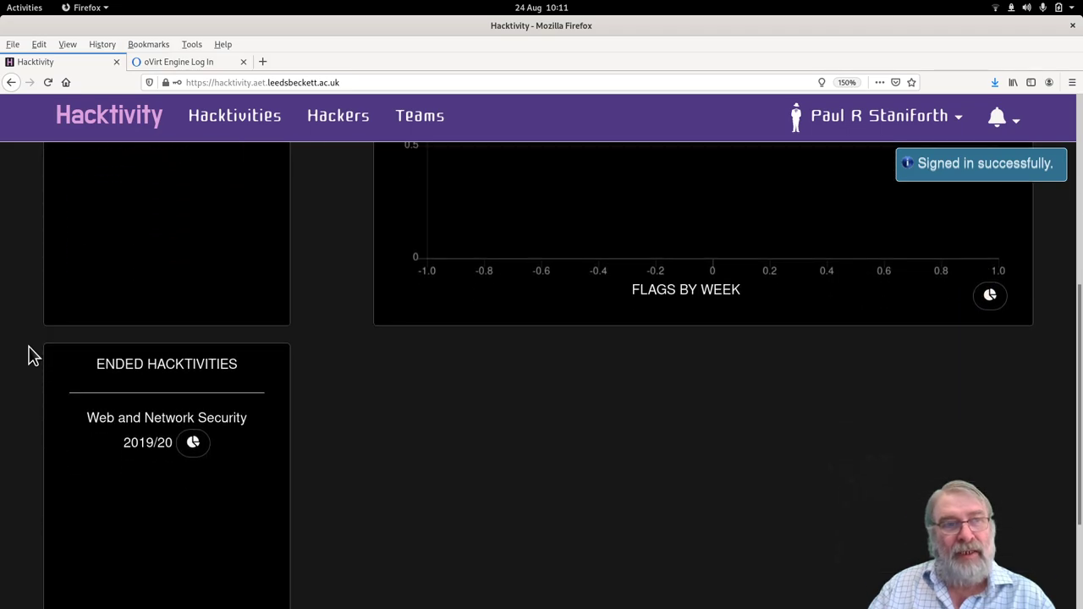
scroll(30, 355, up, 2)
scroll(29, 355, down, 4)
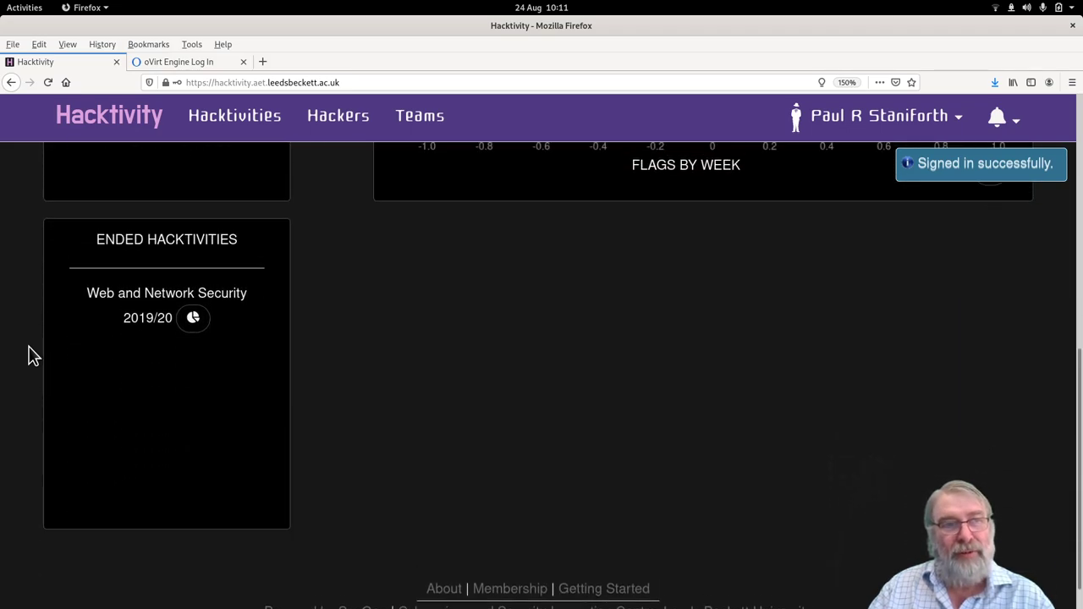
scroll(29, 355, up, 6)
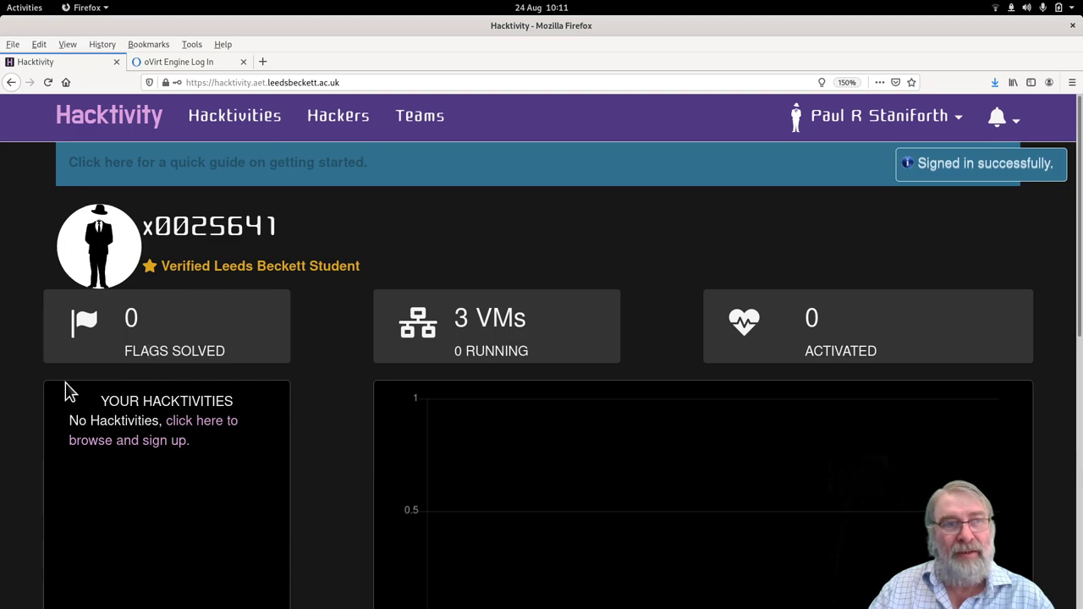
scroll(47, 416, down, 2)
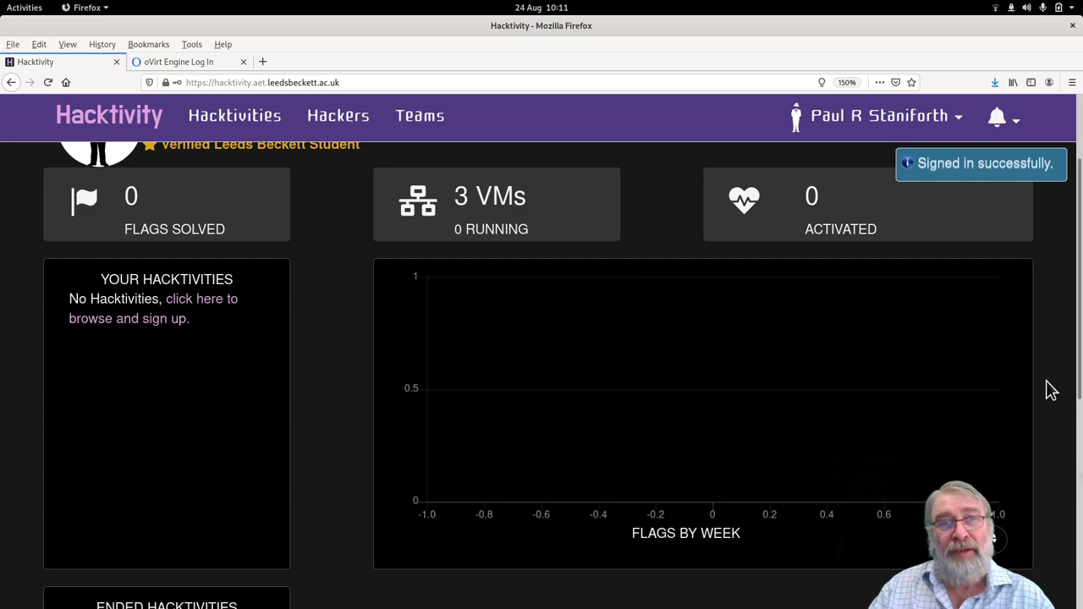
scroll(1049, 389, down, 2)
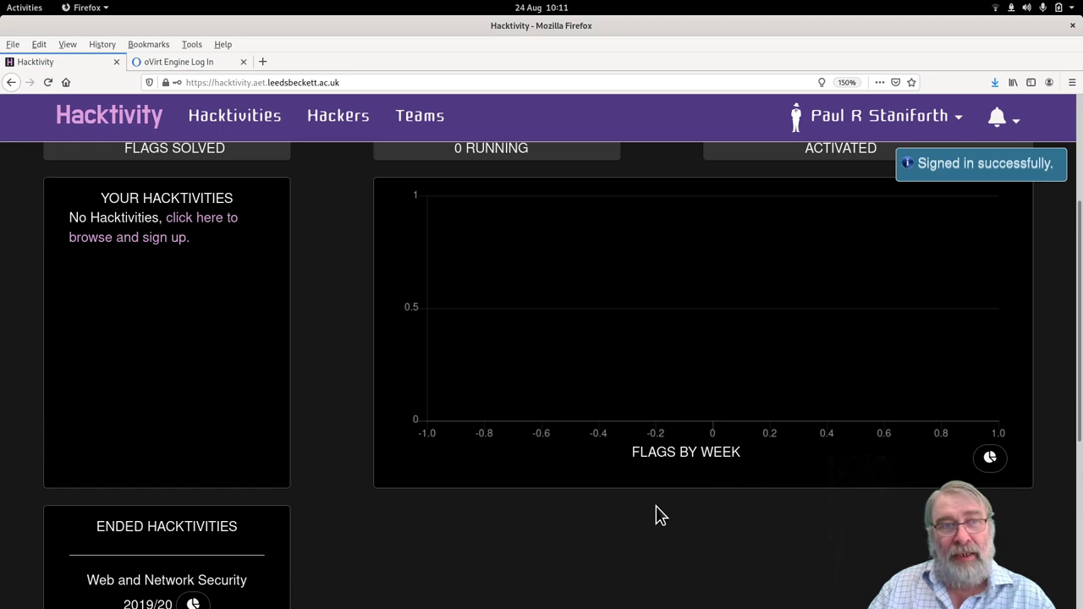
scroll(658, 516, down, 2)
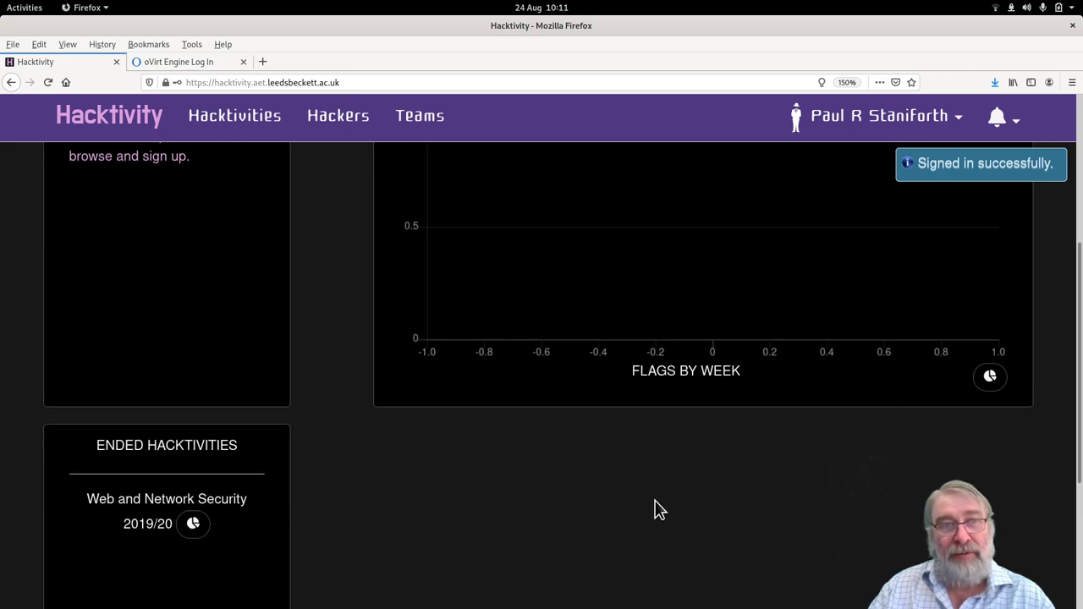
scroll(691, 485, down, 4)
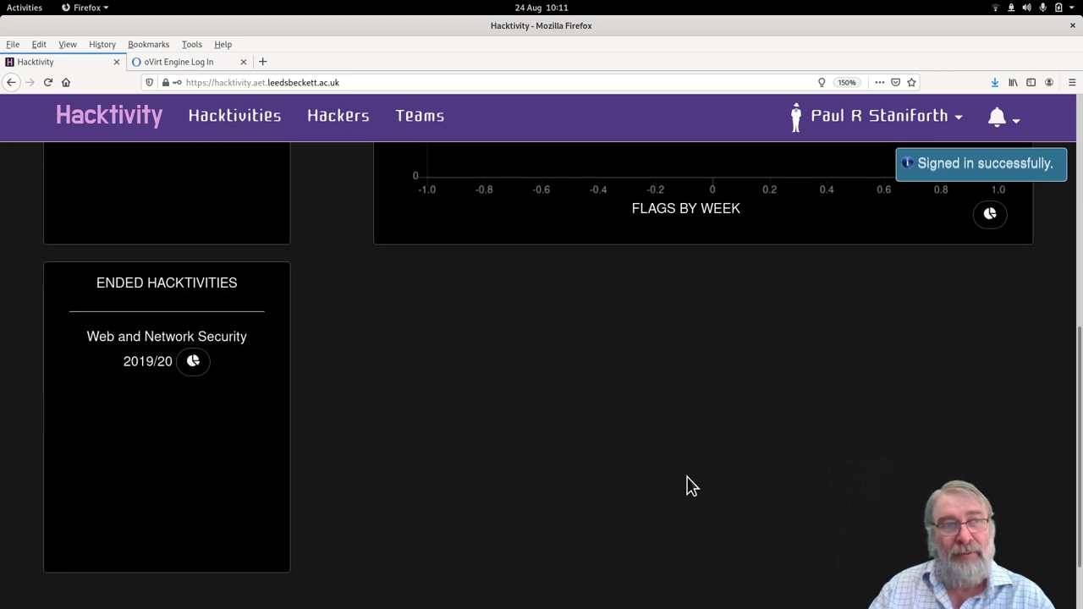
scroll(688, 485, up, 11)
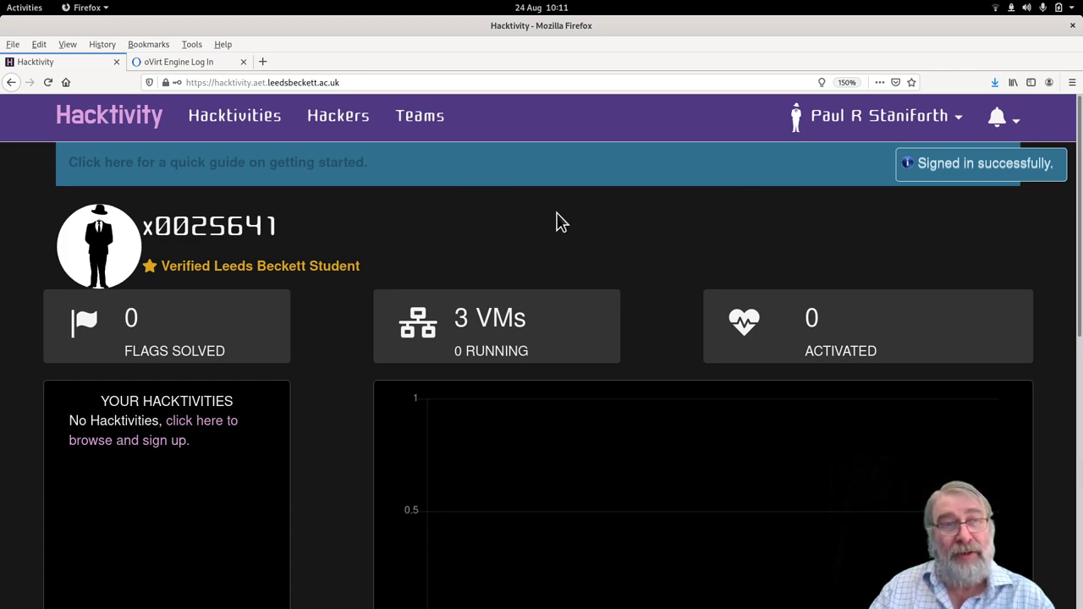
click(428, 125)
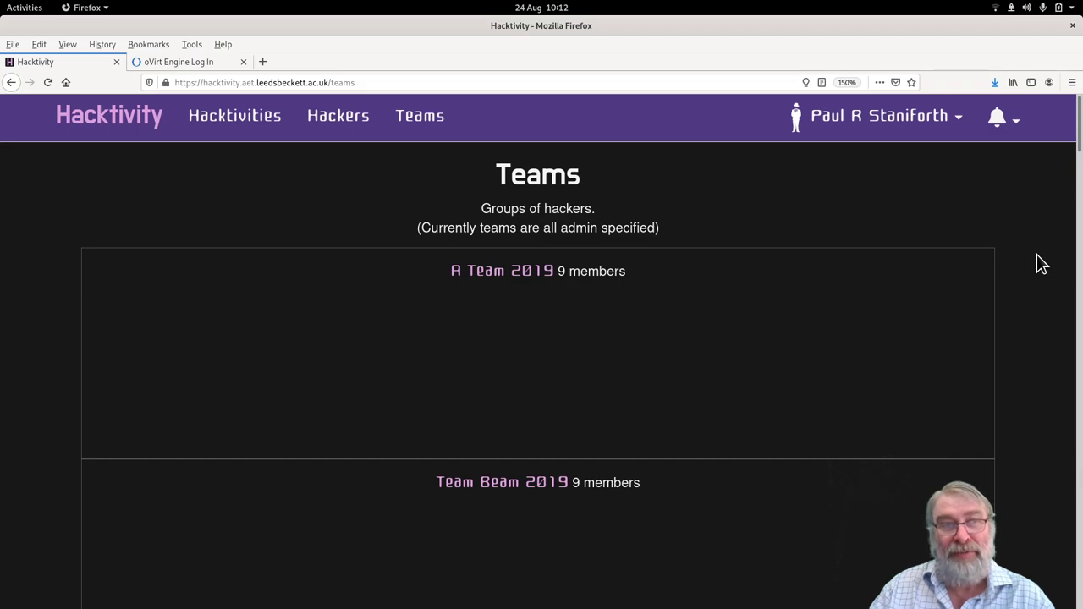
scroll(1036, 254, down, 3)
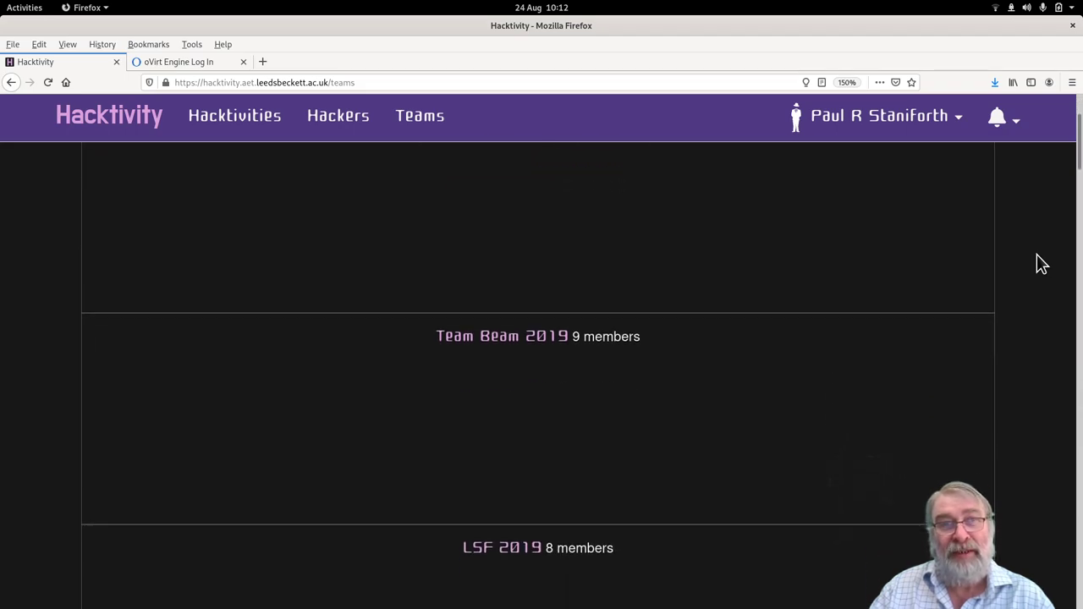
scroll(1036, 253, up, 2)
scroll(1036, 254, up, 1)
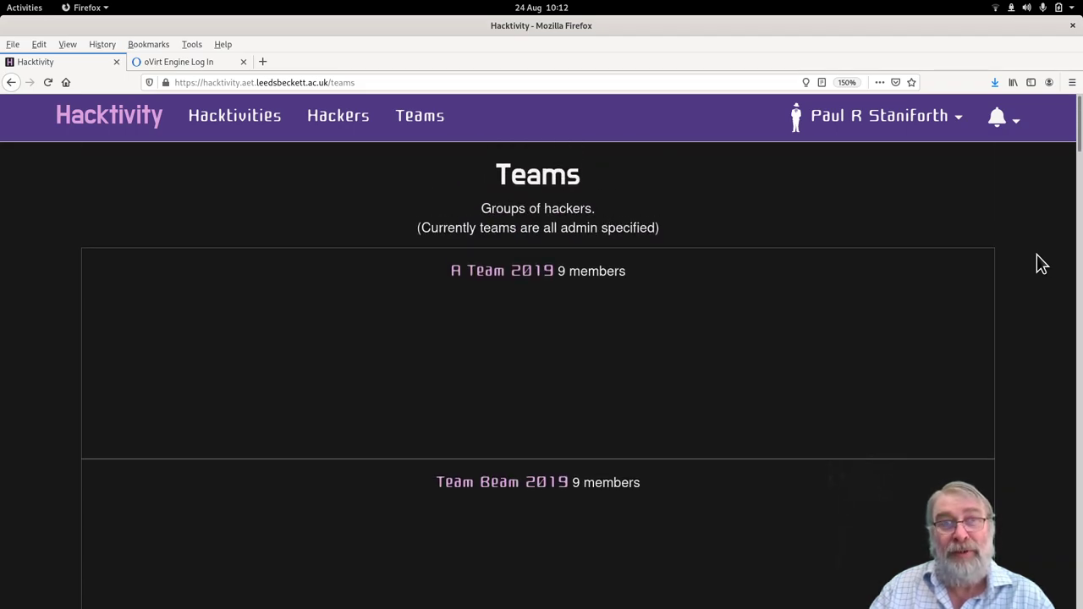
scroll(1020, 264, down, 5)
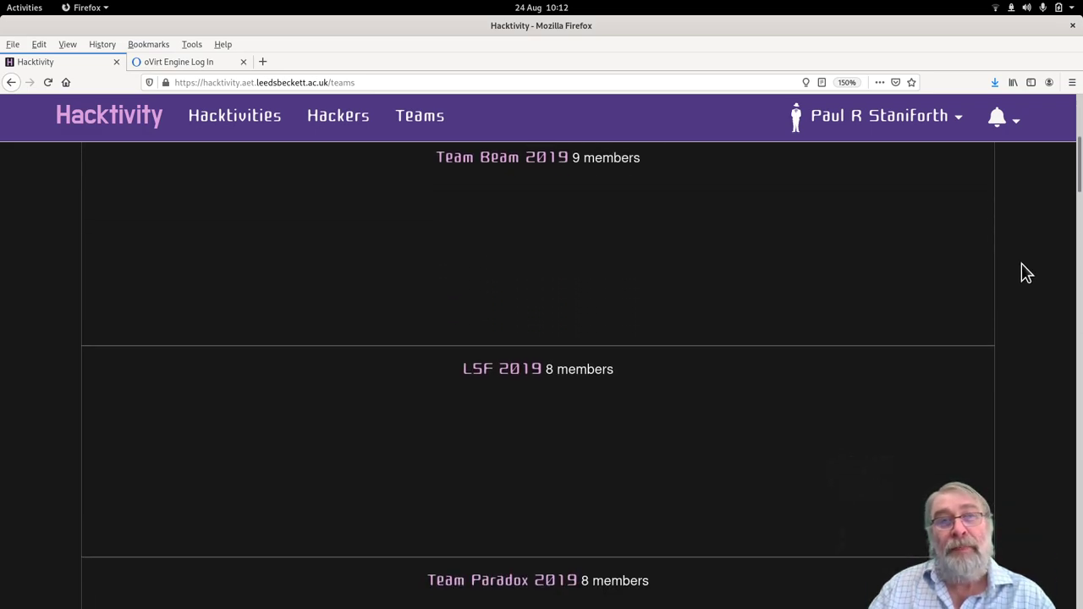
scroll(1024, 262, up, 5)
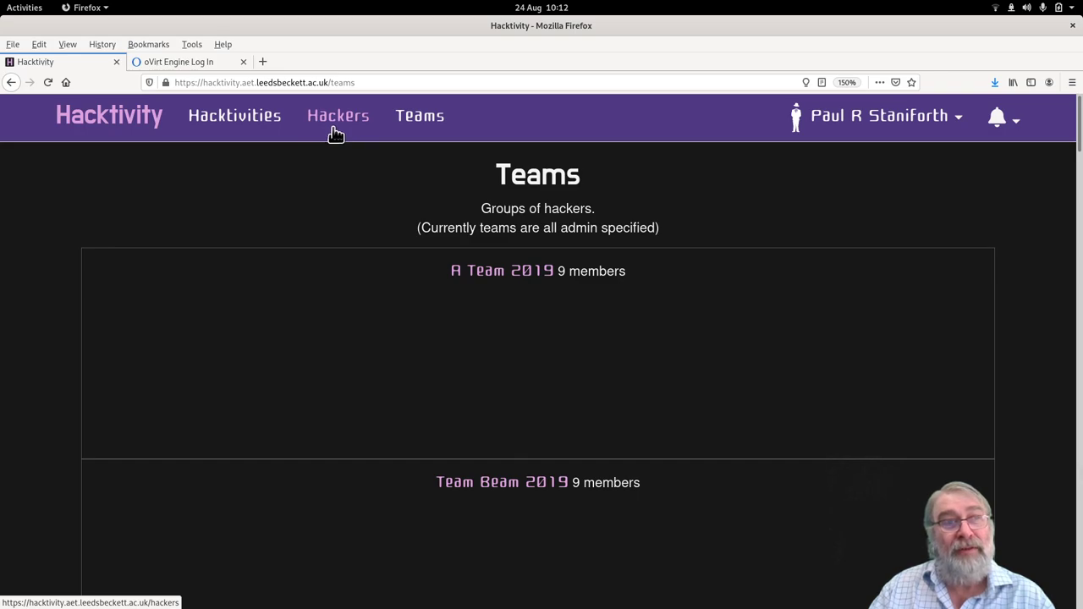
Go to the Hacktivities list and scroll through the Ended Hacktivities cards.
click(215, 119)
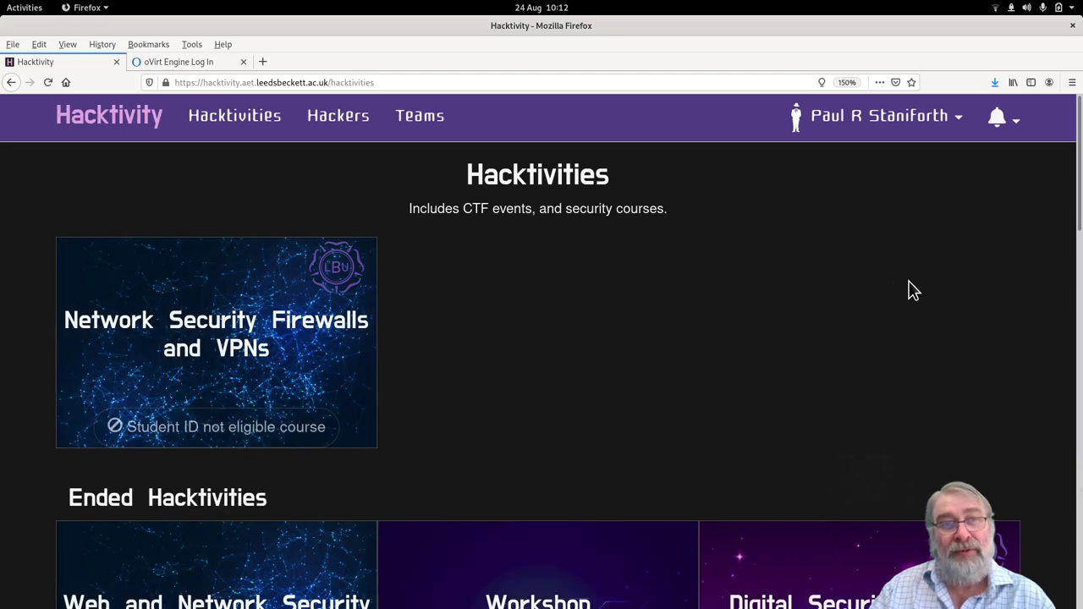
scroll(923, 297, down, 3)
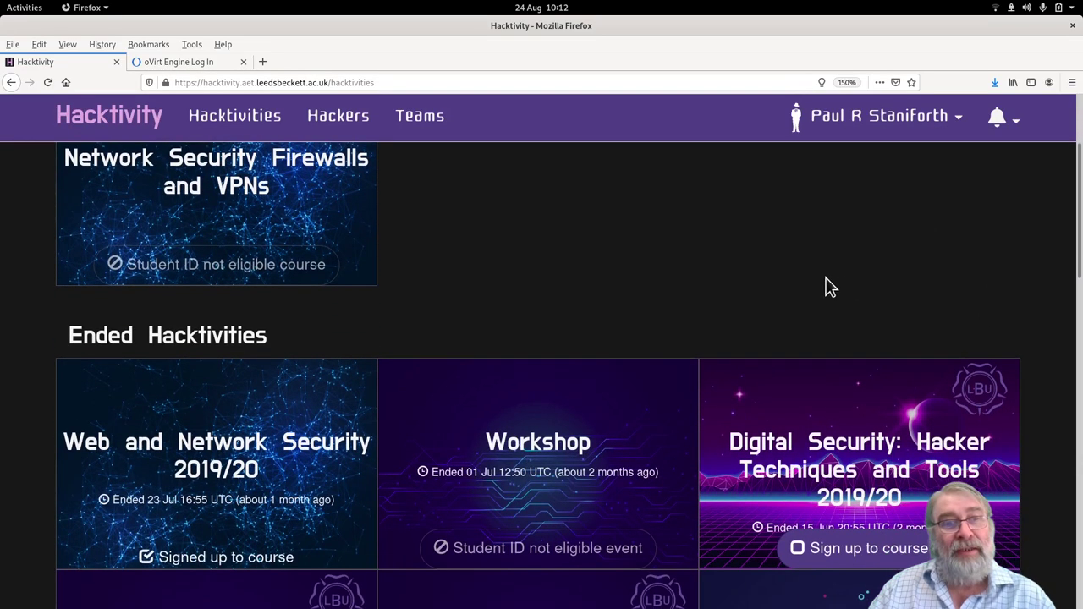
scroll(823, 277, up, 2)
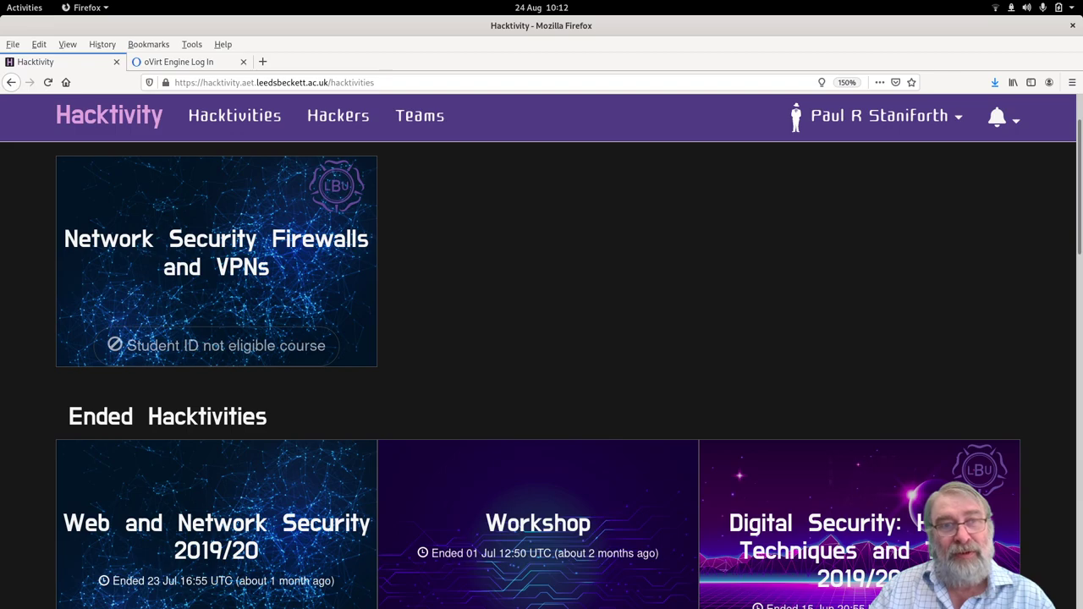
scroll(507, 190, down, 6)
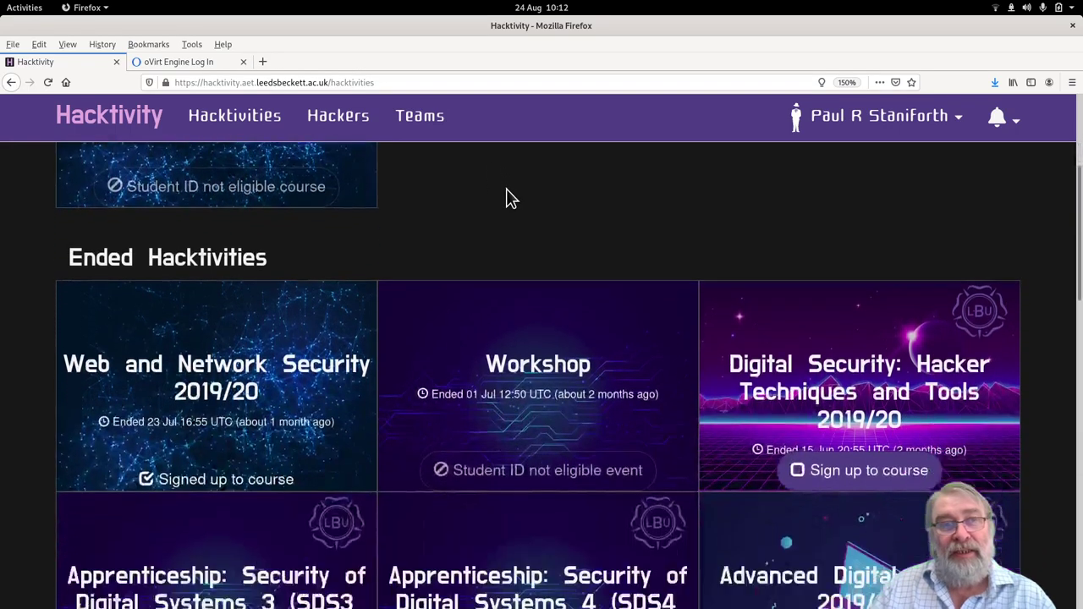
scroll(507, 195, down, 6)
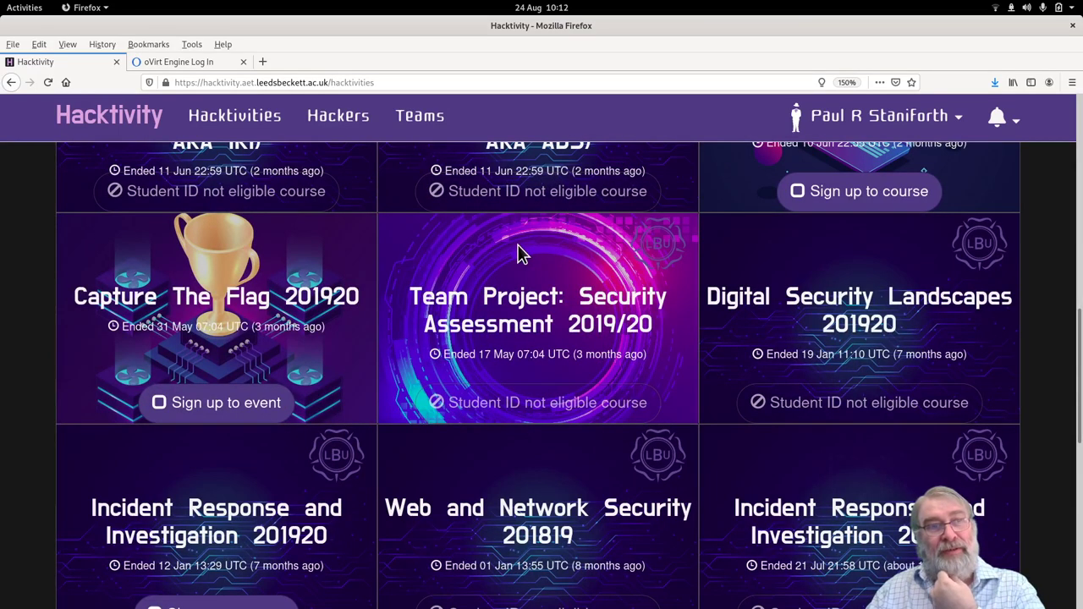
scroll(520, 253, down, 4)
Open the Web and Network Security 2019/20 course card.
scroll(521, 254, up, 5)
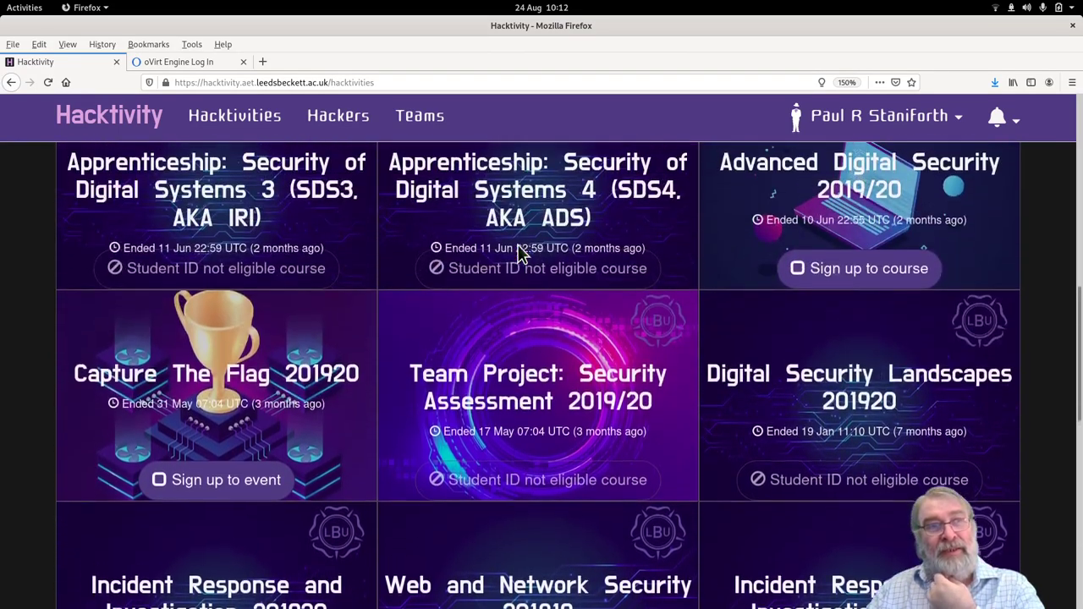
scroll(520, 253, up, 10)
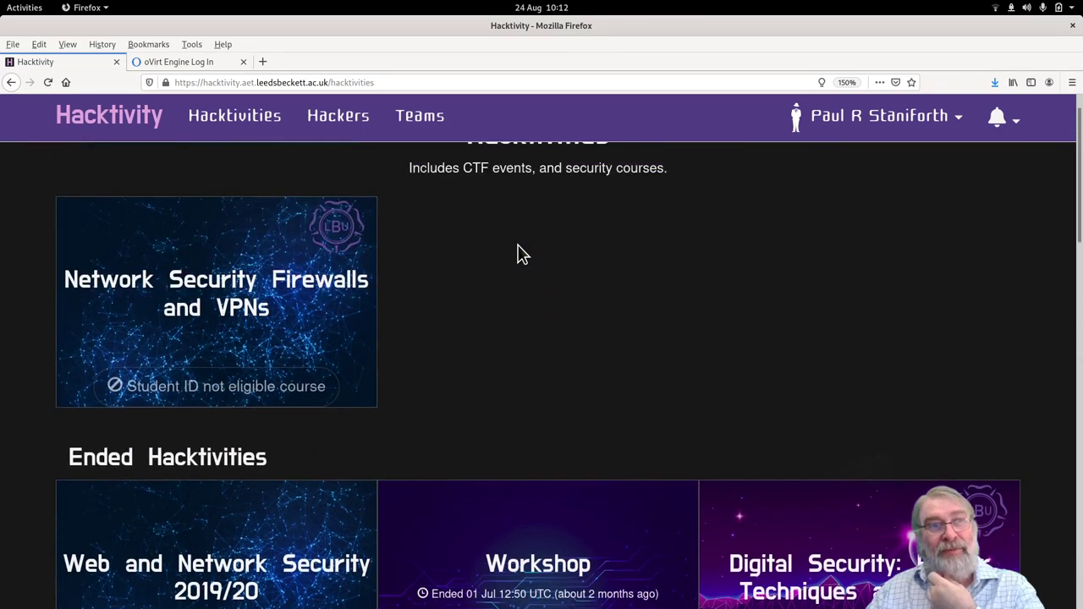
scroll(520, 253, down, 3)
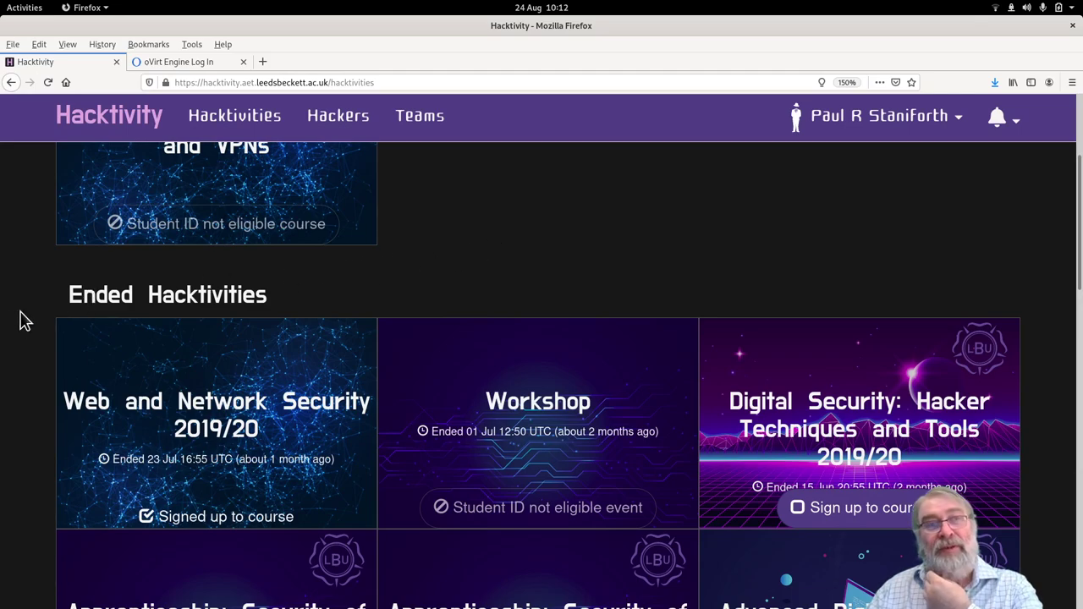
scroll(25, 321, down, 6)
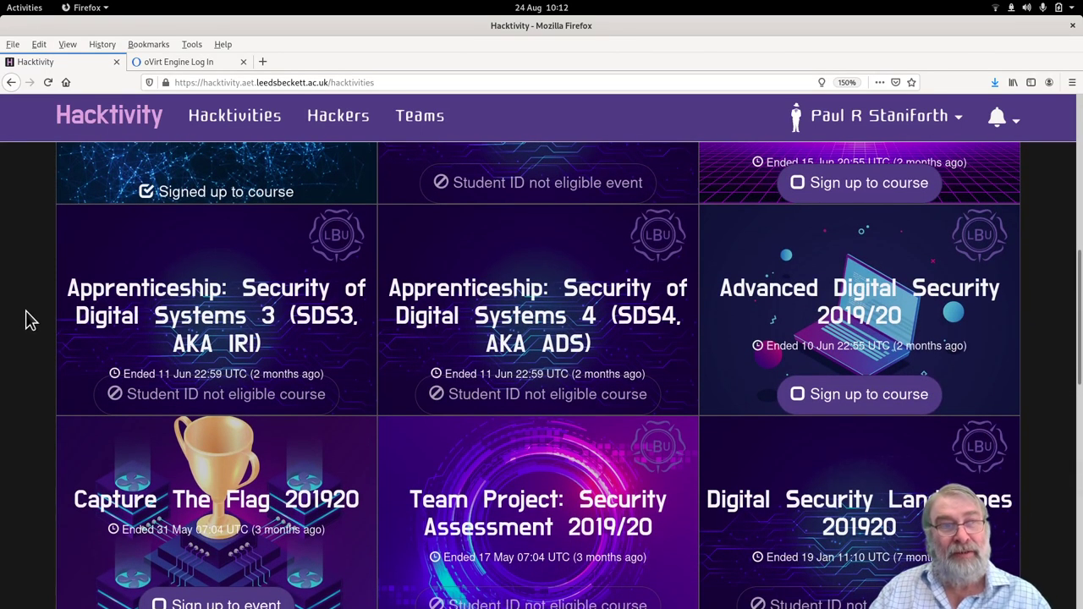
scroll(25, 324, up, 5)
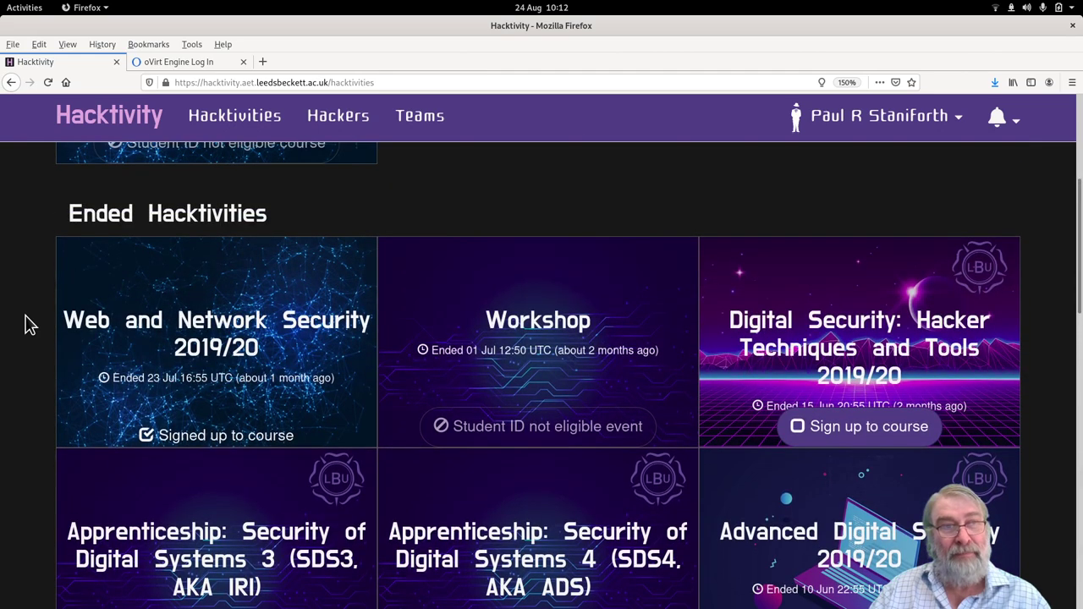
scroll(26, 324, down, 2)
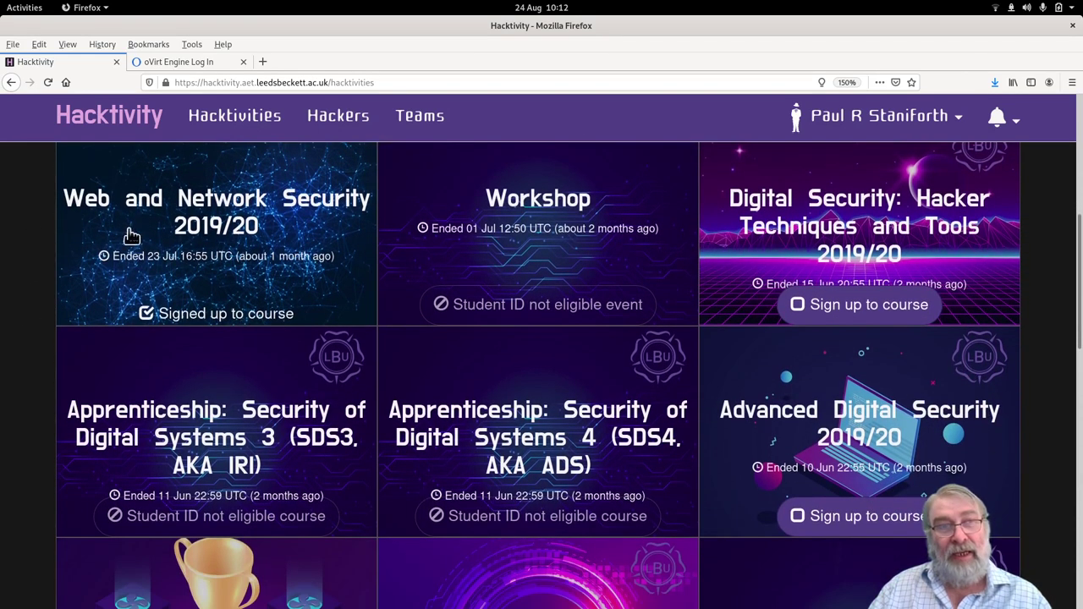
click(225, 211)
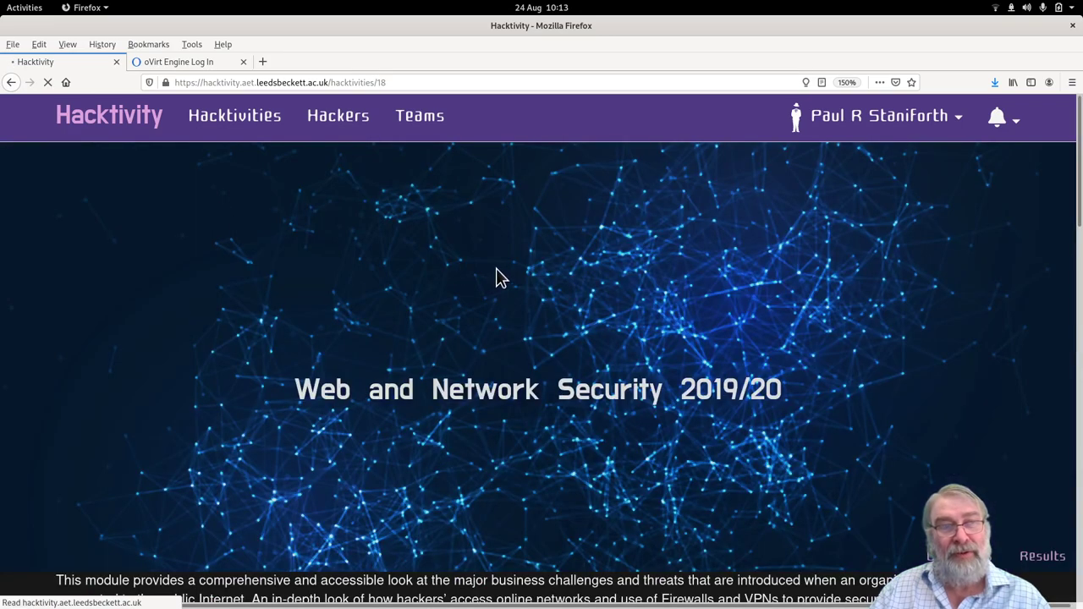
Expand the 'Assignment vulnerable webapp' challenge to show its 5-day run, description and VM set #10317.
scroll(618, 351, down, 4)
scroll(619, 354, down, 3)
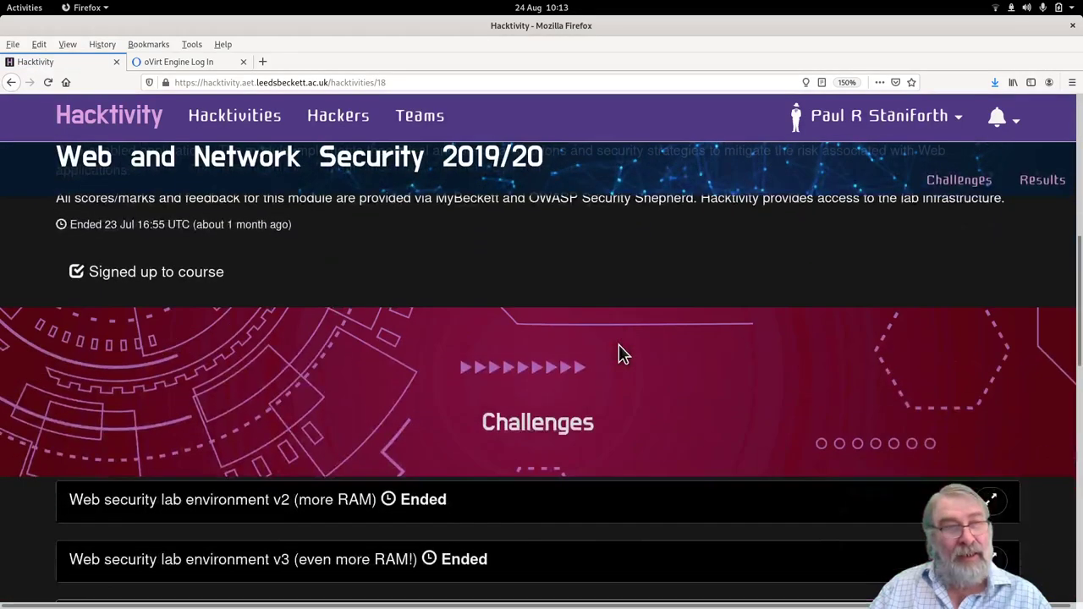
scroll(1049, 440, down, 3)
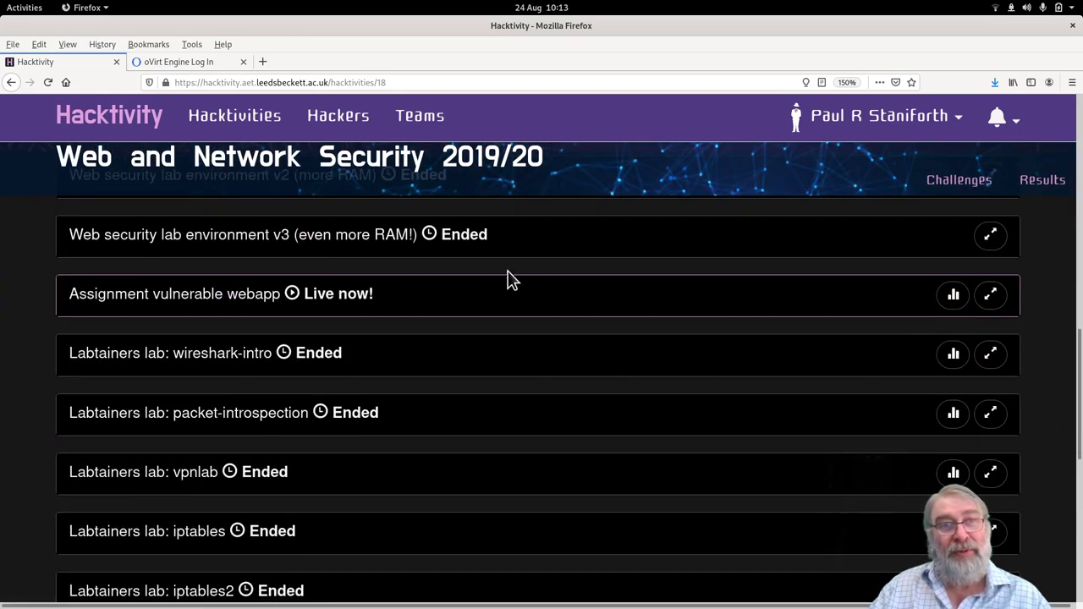
scroll(1053, 345, down, 1)
scroll(1053, 345, down, 1)
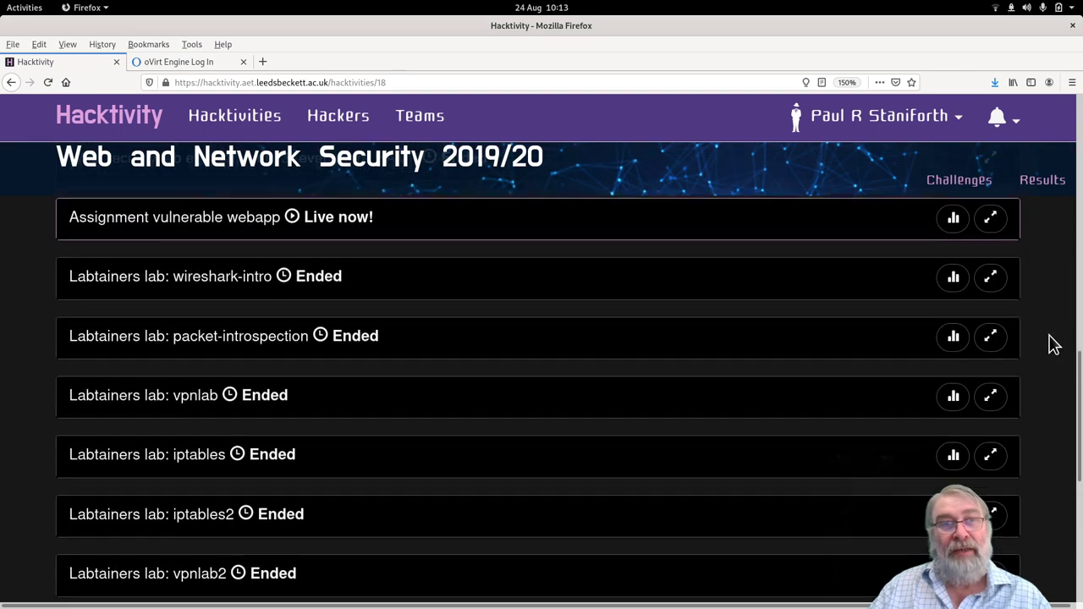
scroll(1053, 344, up, 1)
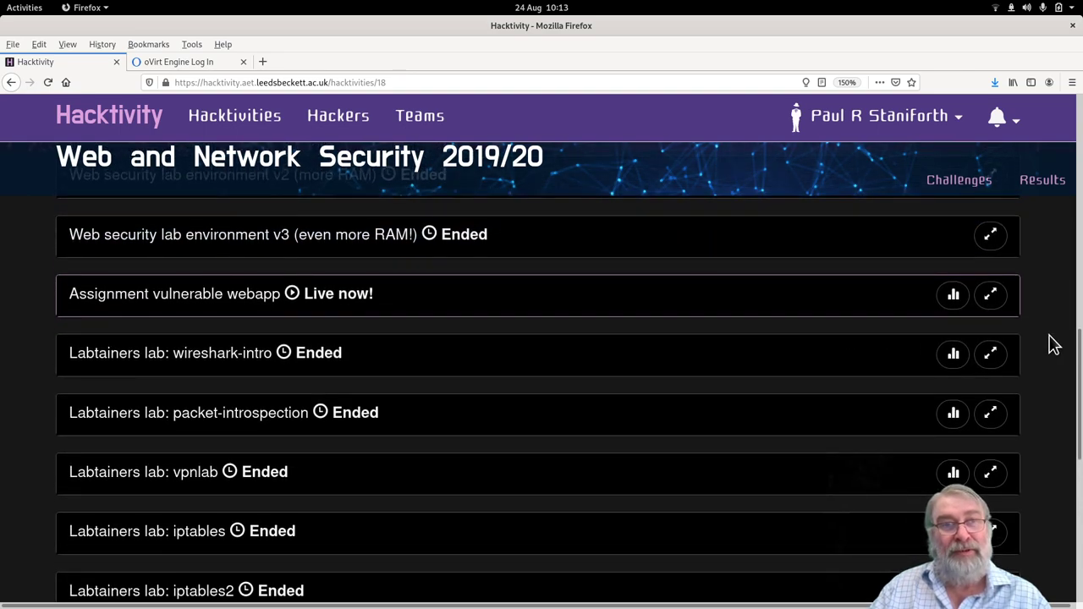
scroll(1055, 355, down, 2)
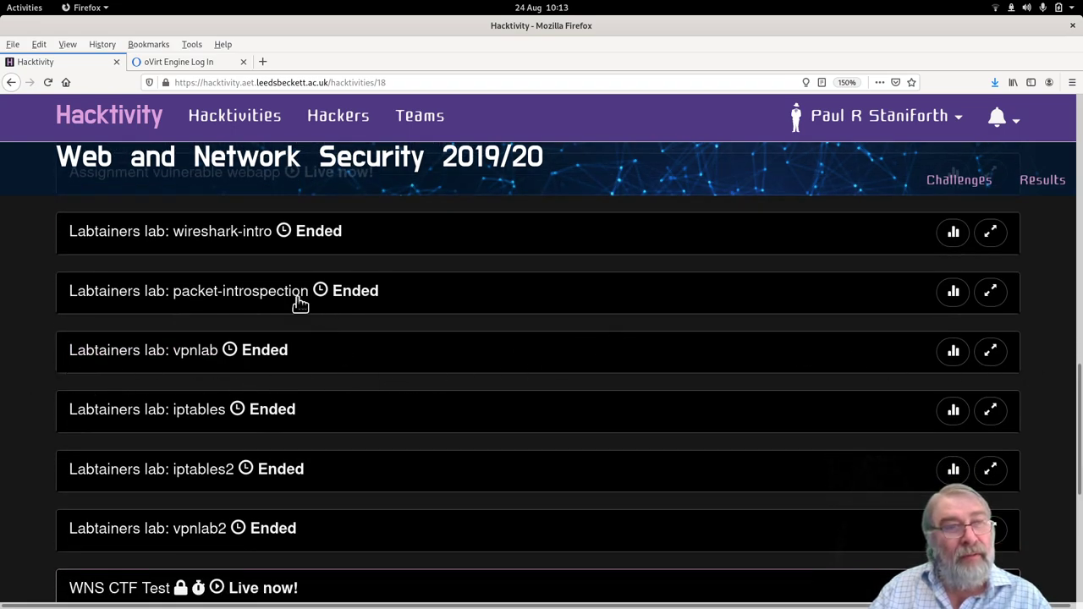
scroll(334, 418, down, 2)
scroll(322, 435, up, 5)
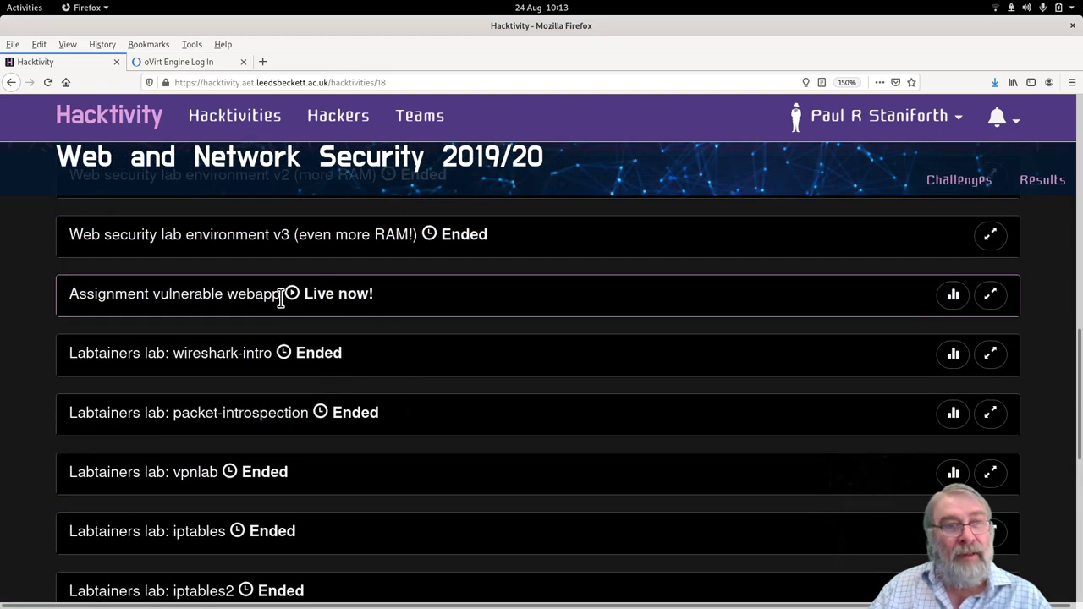
click(215, 298)
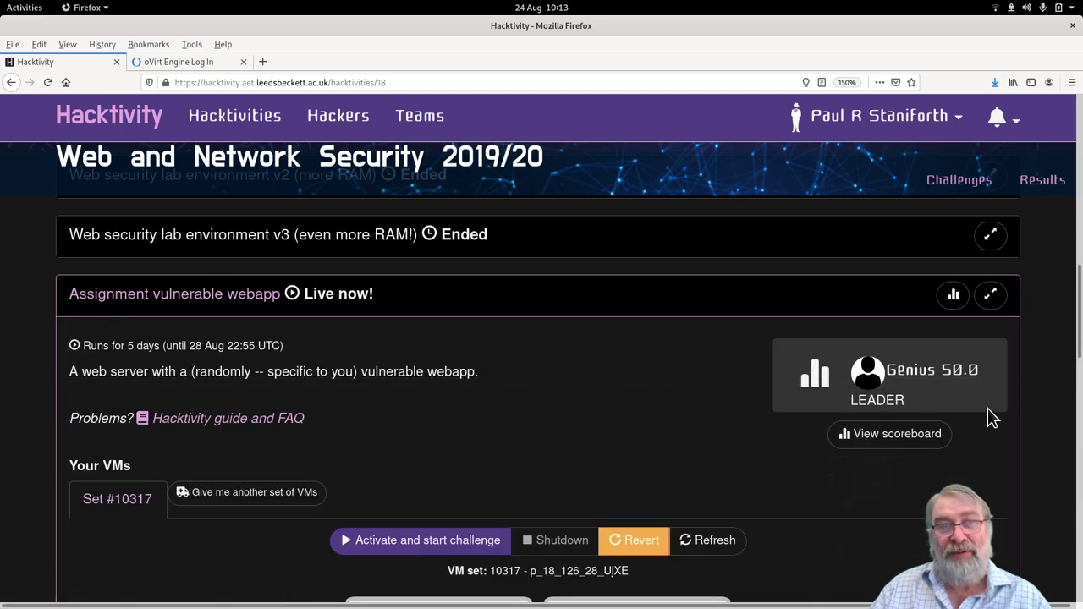
Activate and start the challenge for VM set #10317 under Your VMs.
scroll(1040, 370, down, 2)
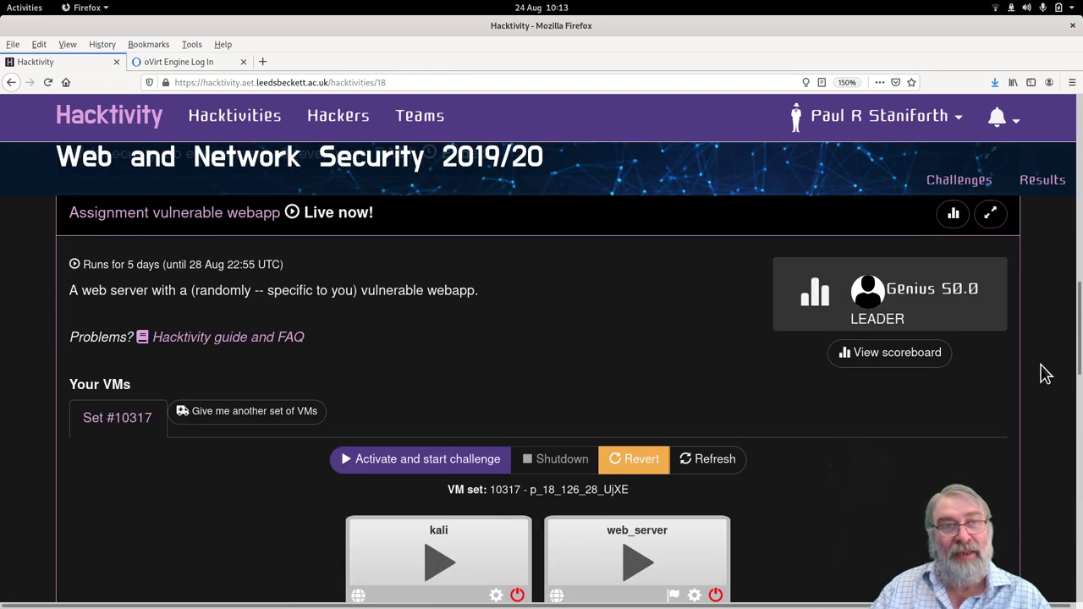
scroll(1045, 378, down, 2)
scroll(1046, 378, down, 2)
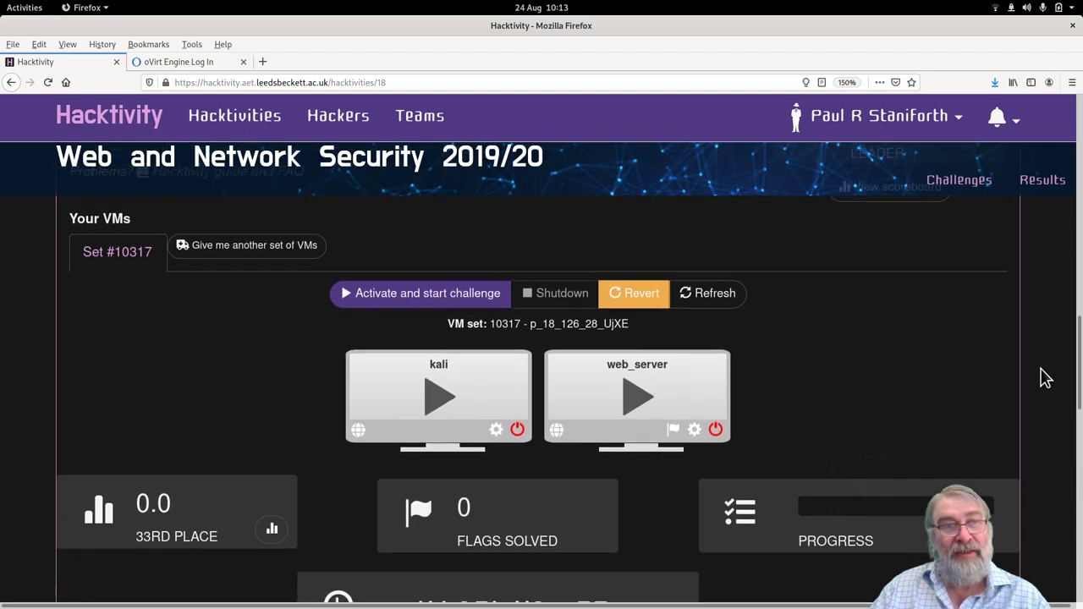
scroll(1045, 378, up, 2)
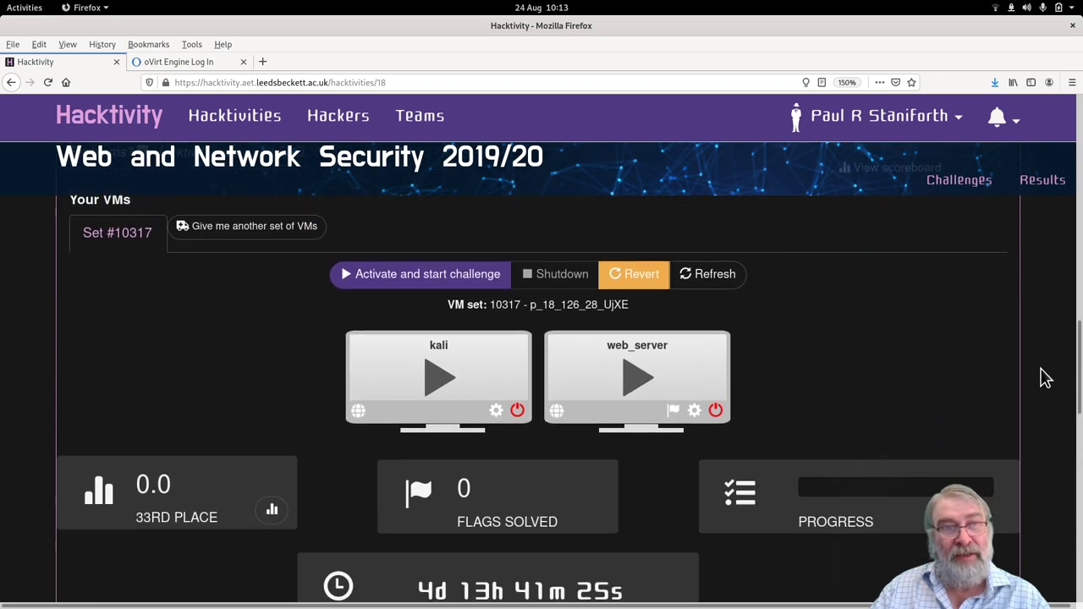
scroll(1046, 379, down, 1)
scroll(1046, 378, down, 1)
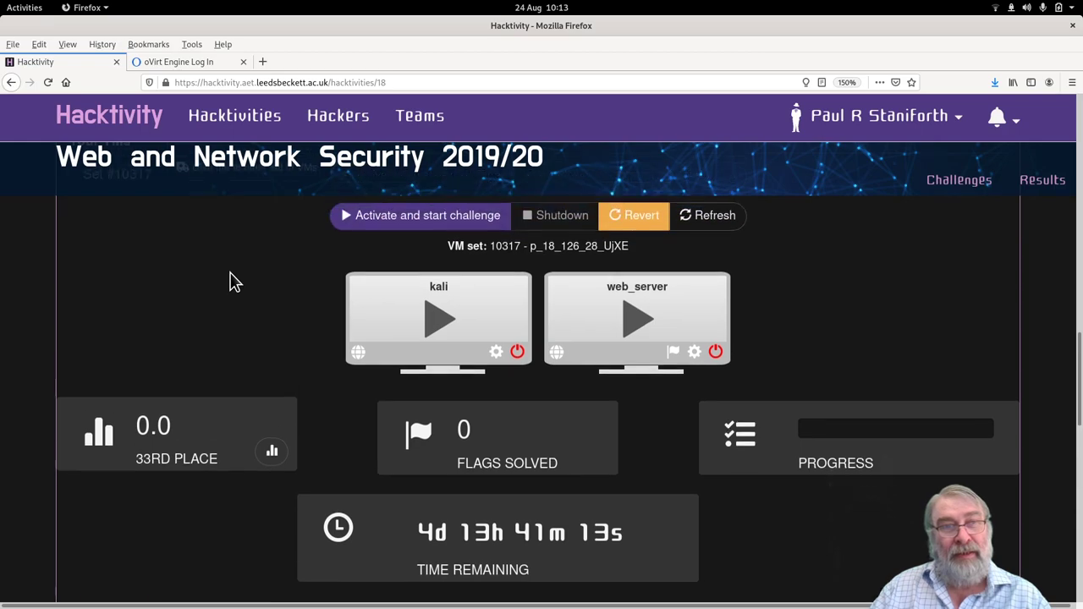
scroll(232, 281, up, 2)
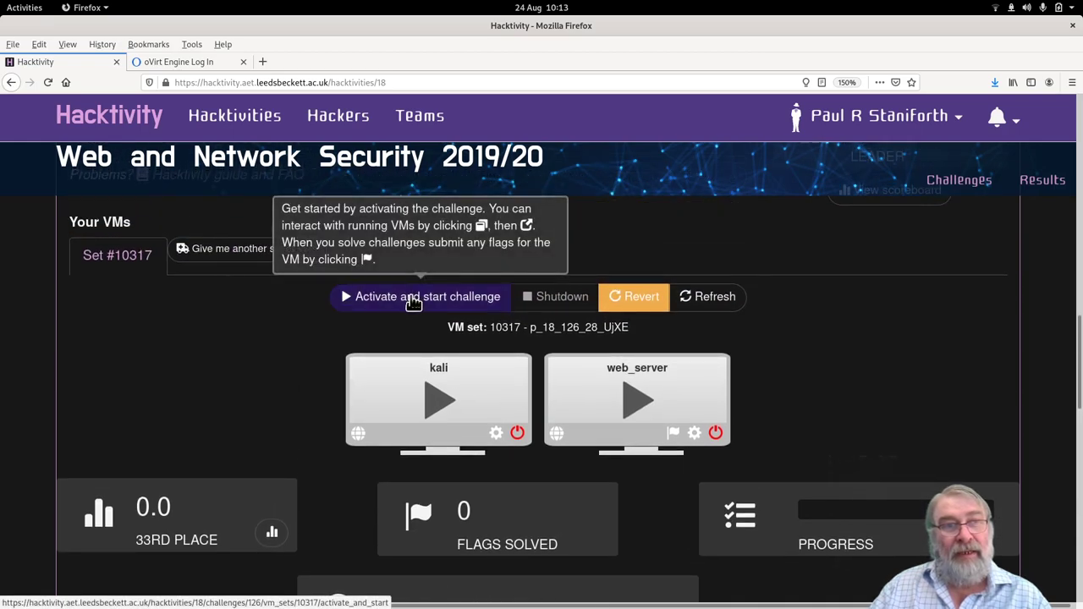
click(413, 299)
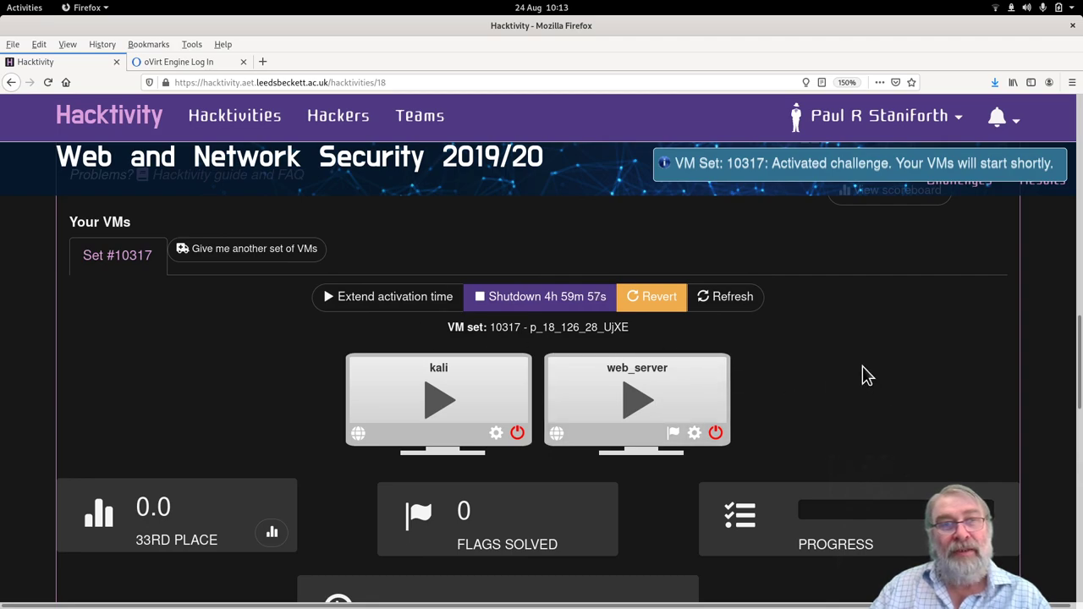
Start the kali and web_server VMs and check the web_server VM's state.
scroll(863, 375, down, 1)
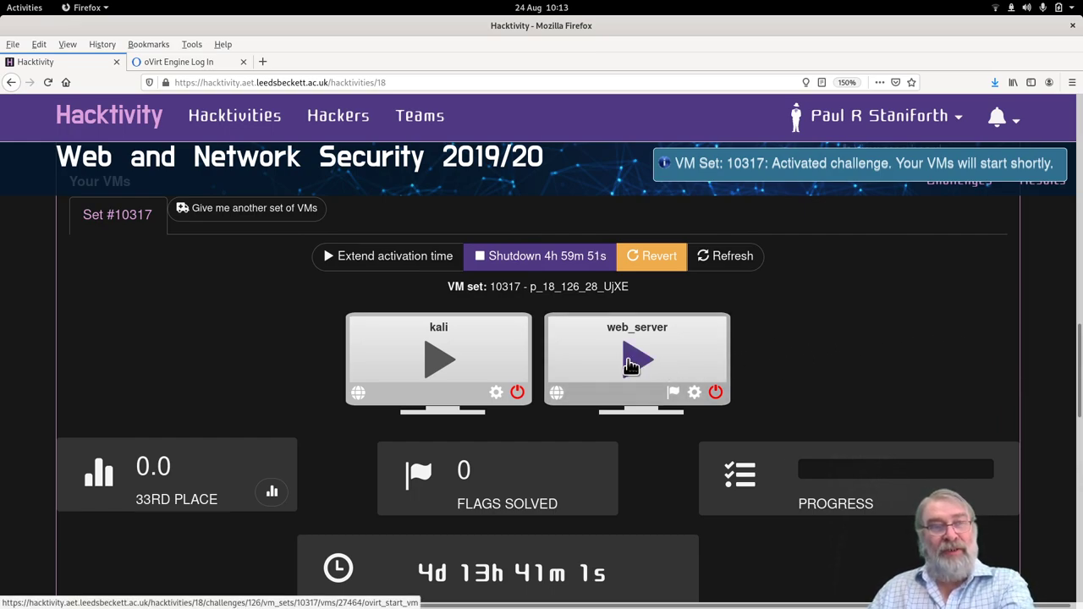
click(521, 393)
click(518, 392)
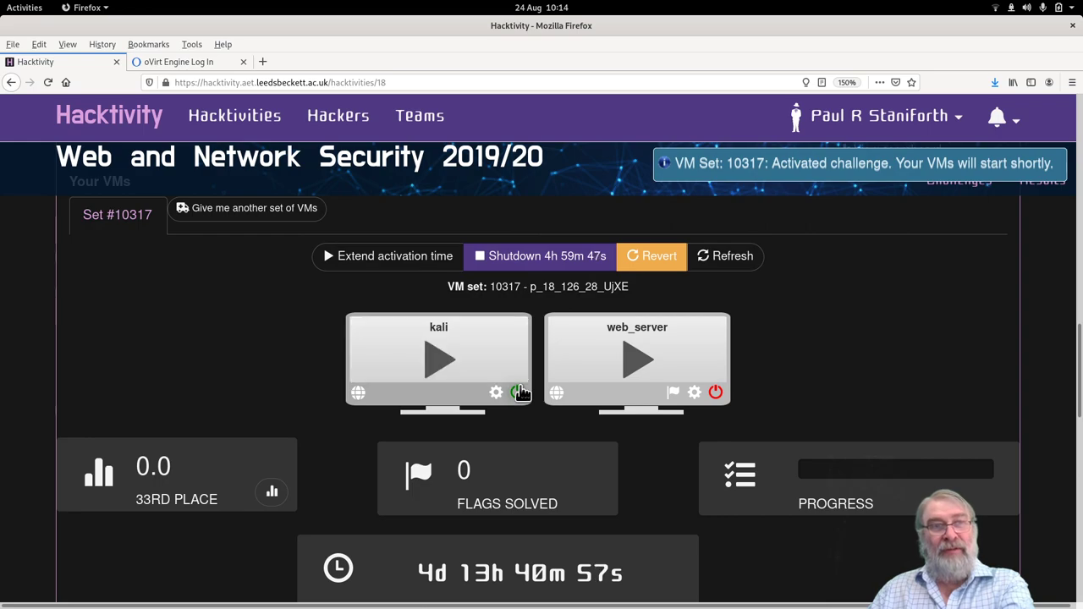
click(717, 393)
click(716, 392)
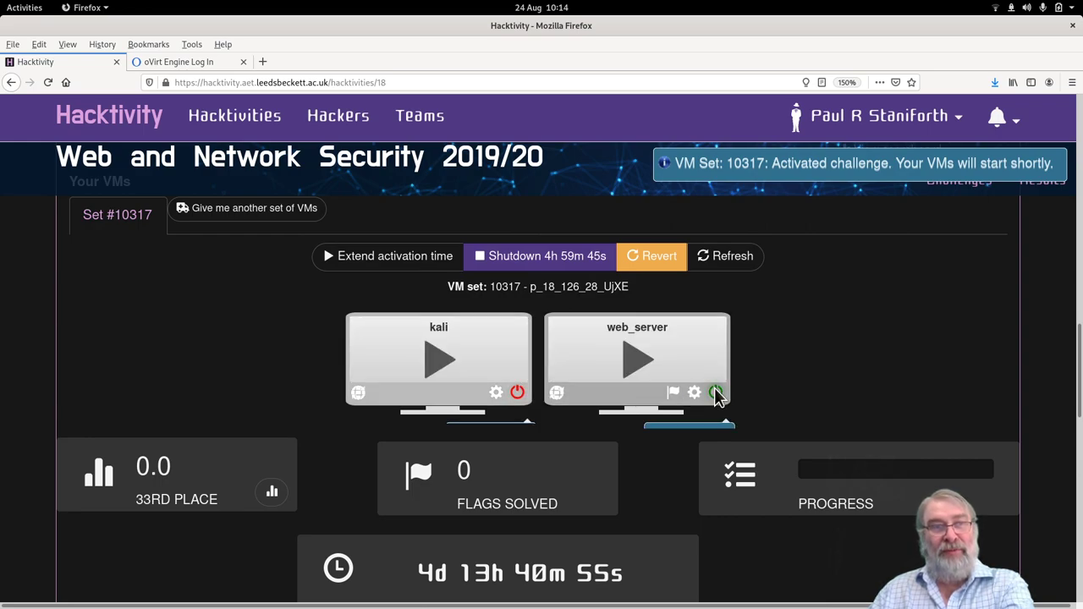
click(693, 393)
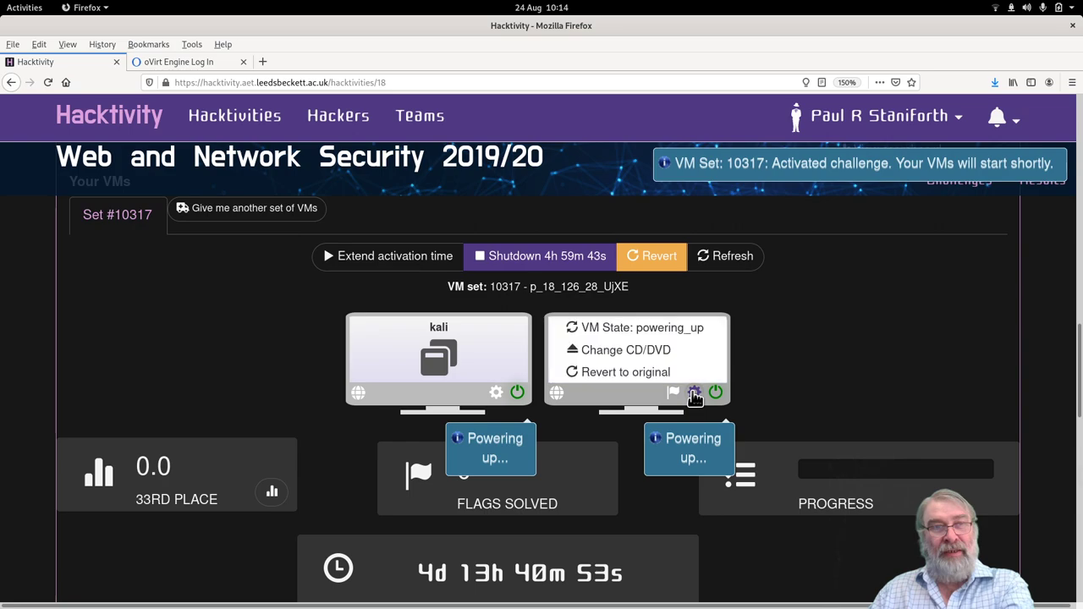
click(694, 393)
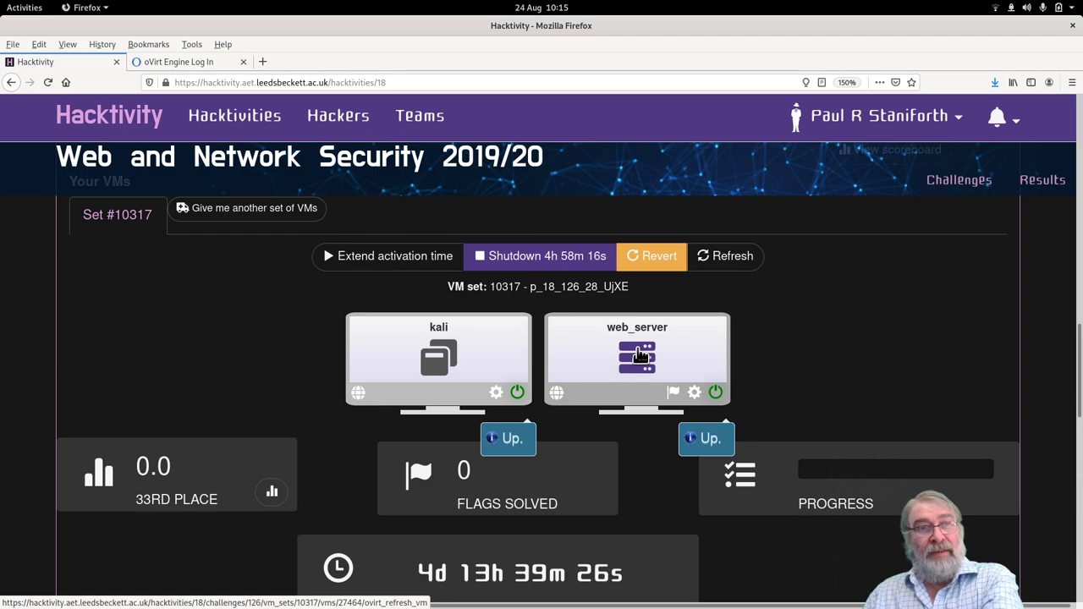
Refresh the kali VM status and request its console .vv file once ready.
click(434, 355)
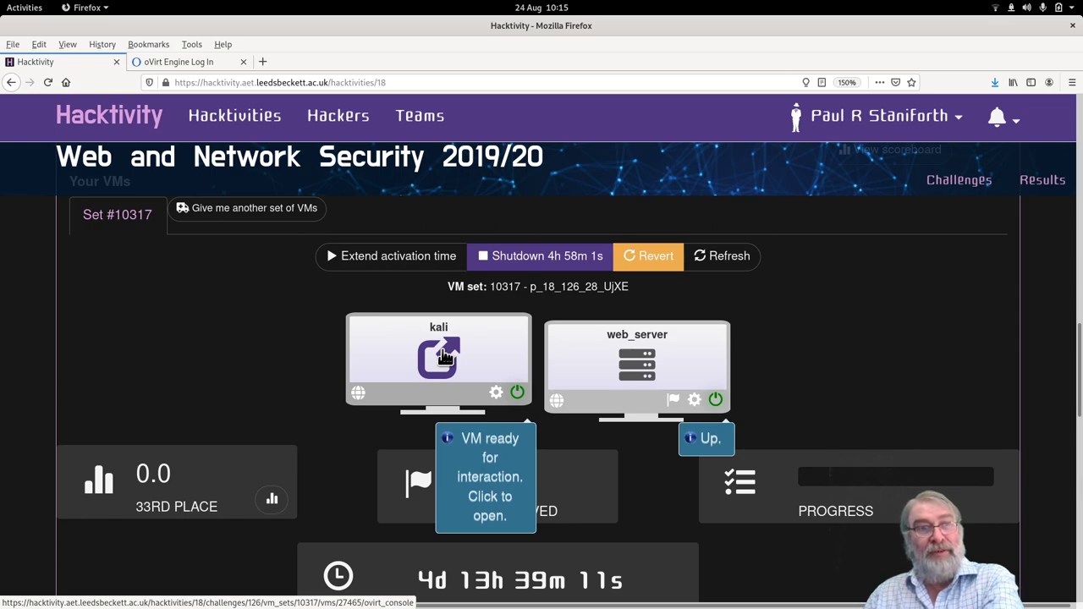
click(443, 355)
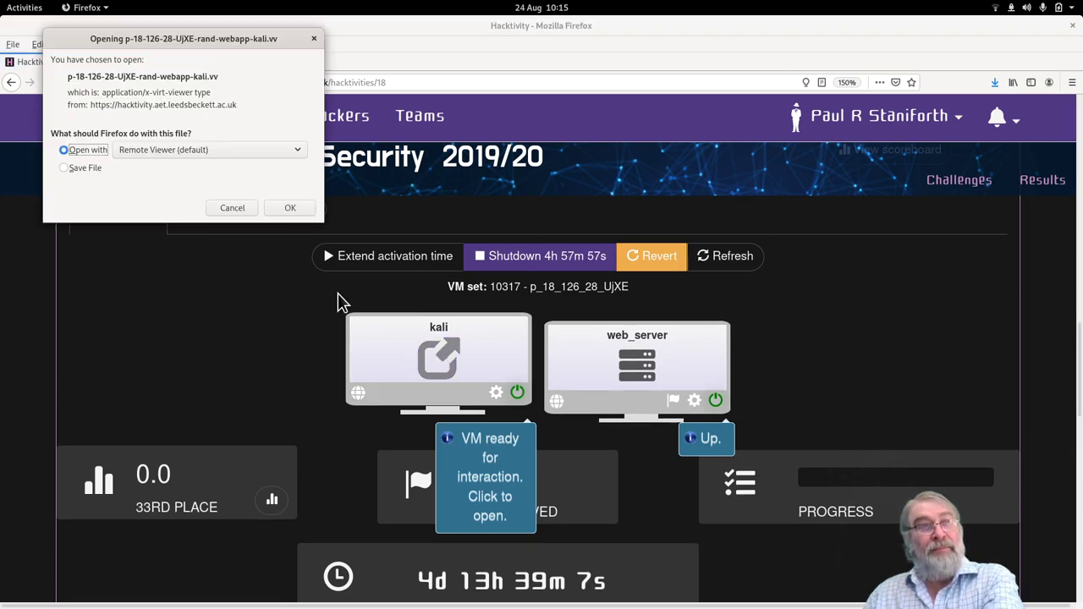
Open the .vv file in Remote Viewer, log in to Kali as root, and reposition the window.
click(291, 208)
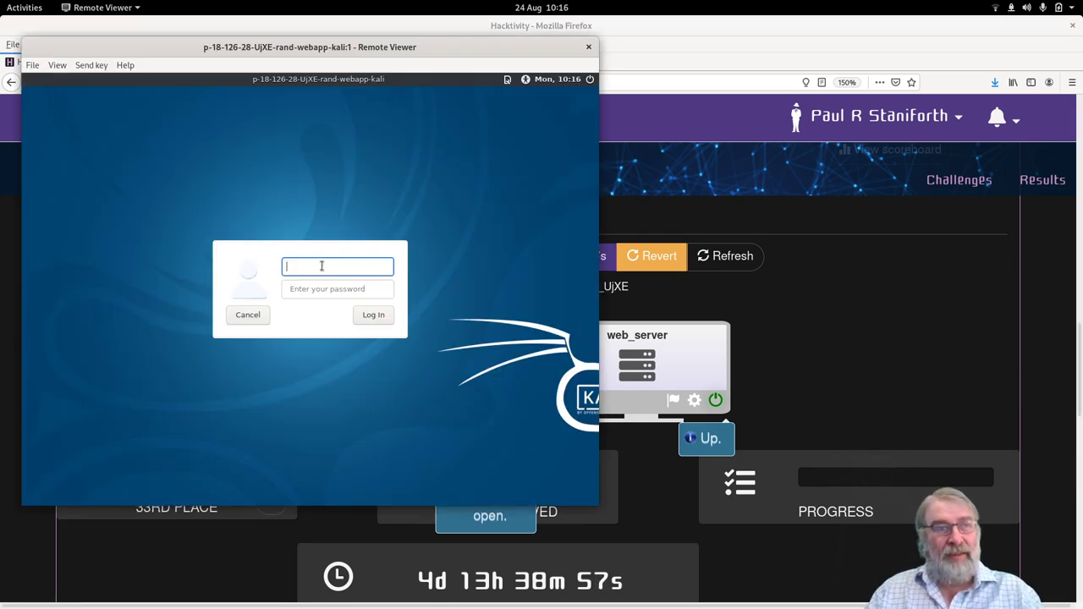
text(root)
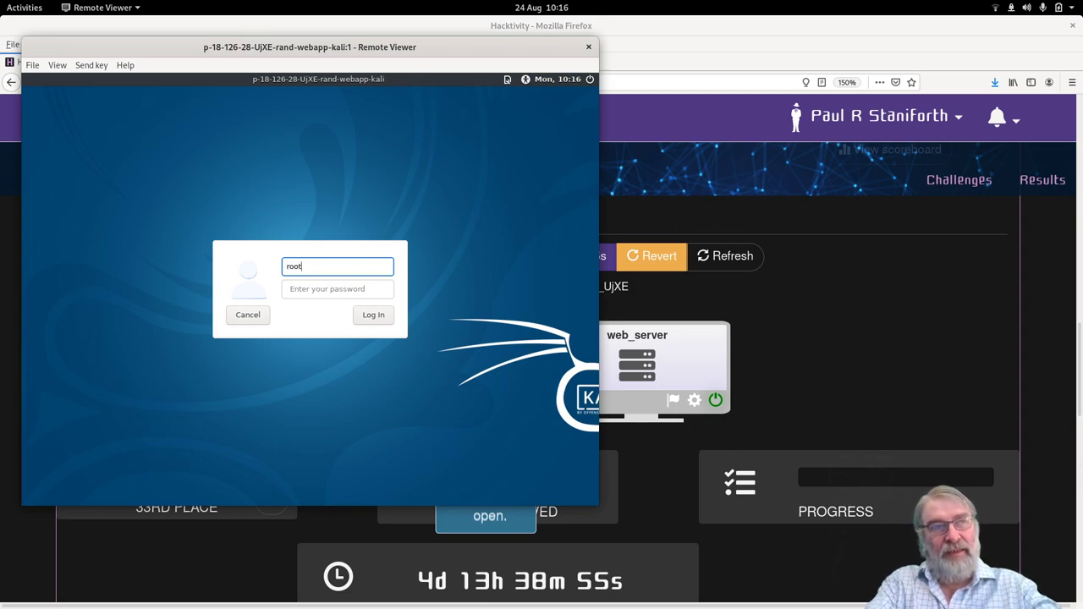
key(Tab)
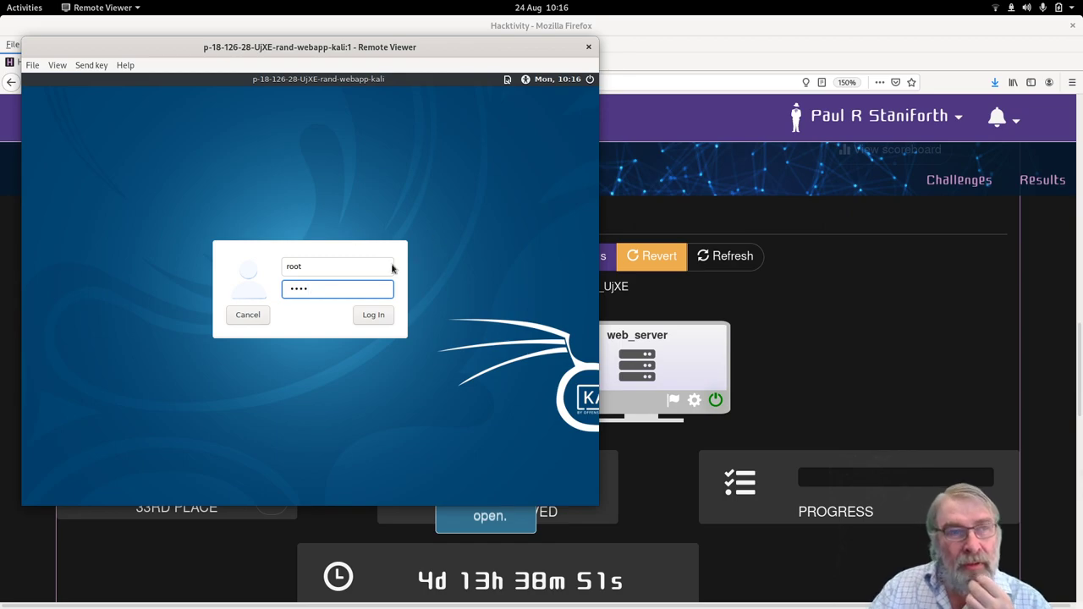
click(375, 316)
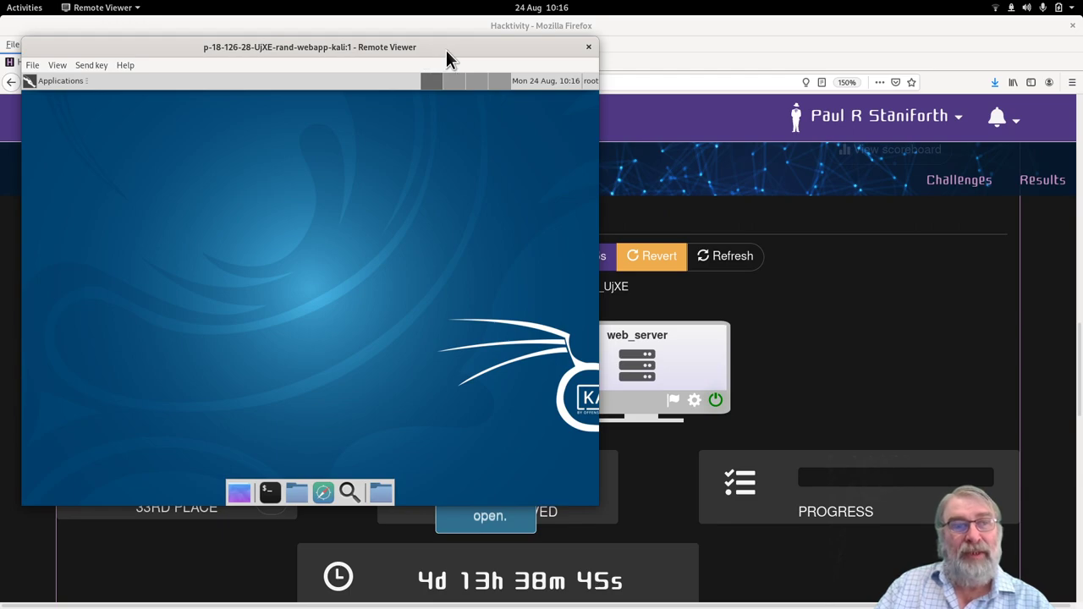
drag(446, 50, 483, 108)
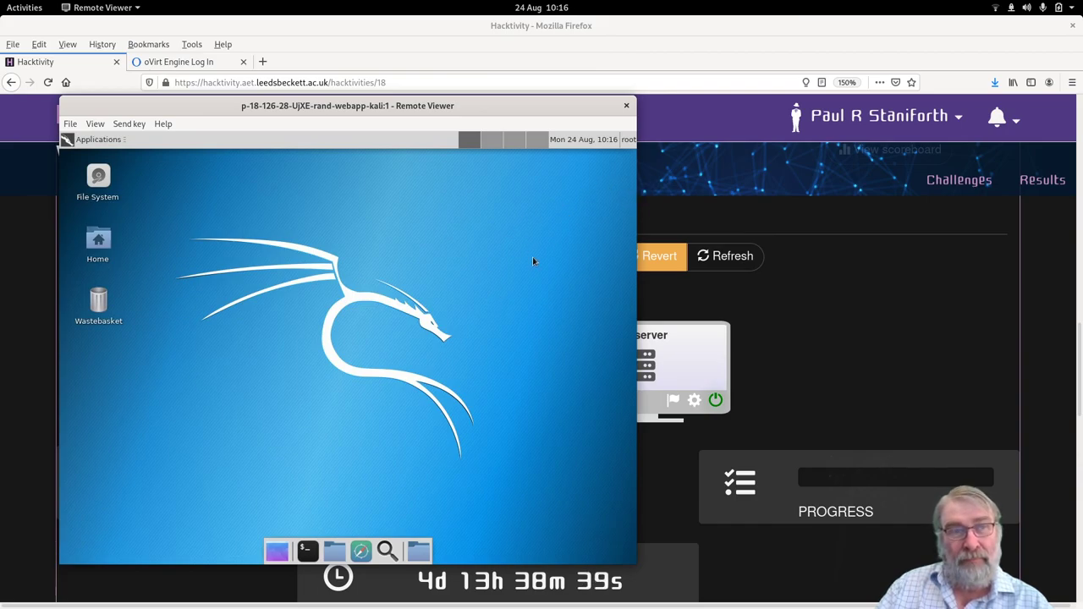
Open Applications > Settings > Display from the Kali desktop menu.
right_click(461, 274)
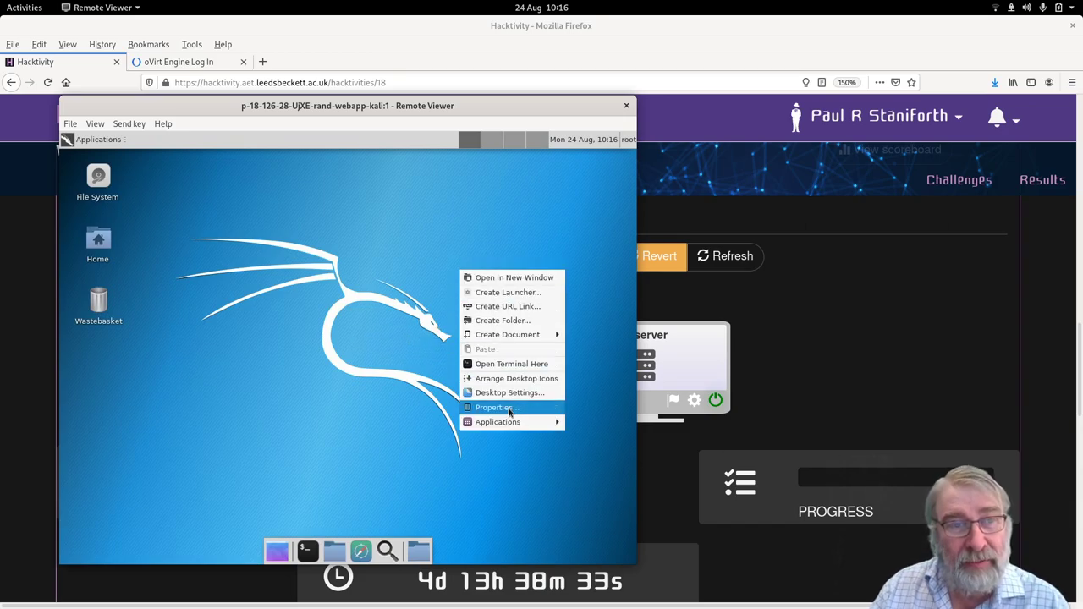
mouse_move(510, 422)
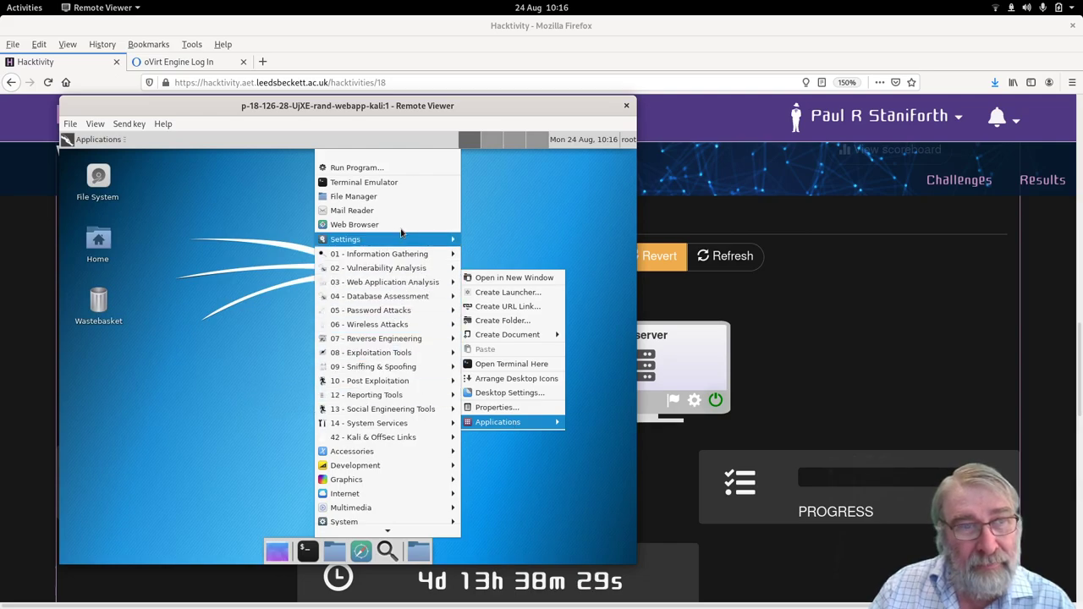
mouse_move(396, 239)
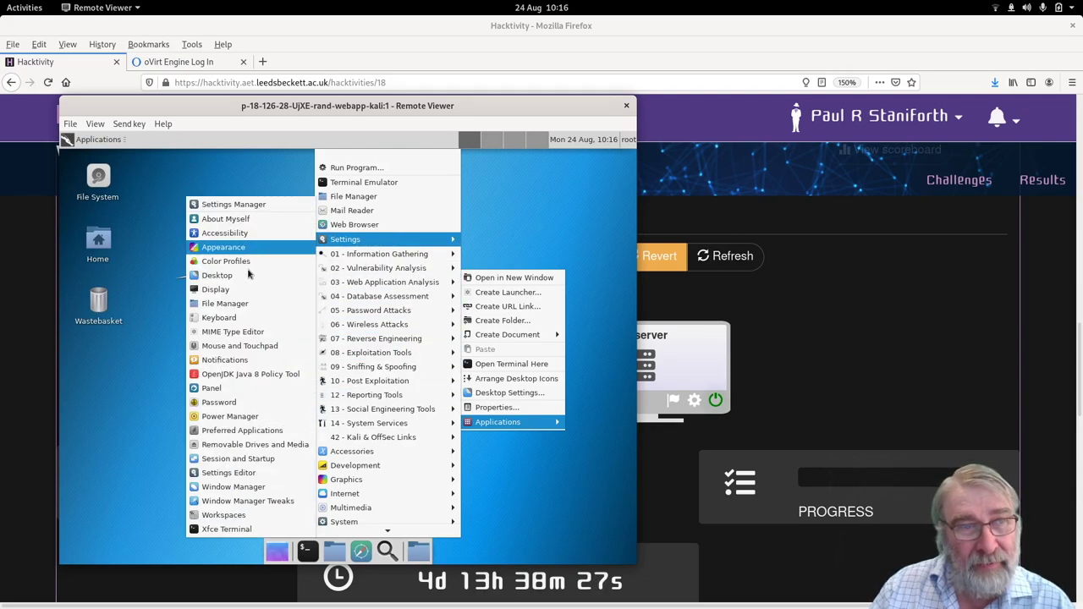
click(237, 292)
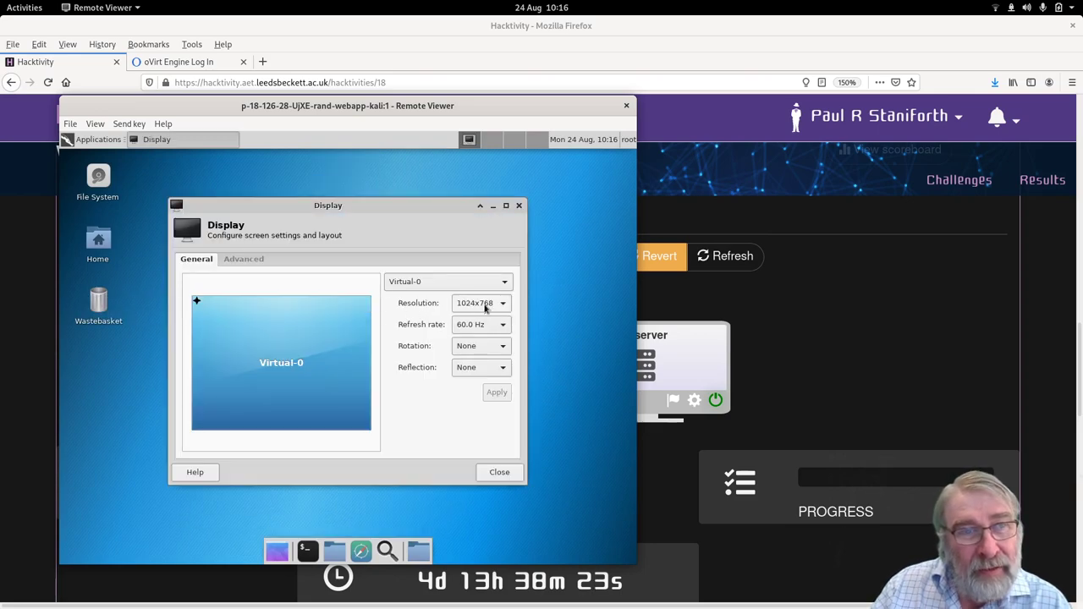
Apply the 1920x1200 resolution to the Kali display and bring up the Alt+Tab window switcher.
click(483, 306)
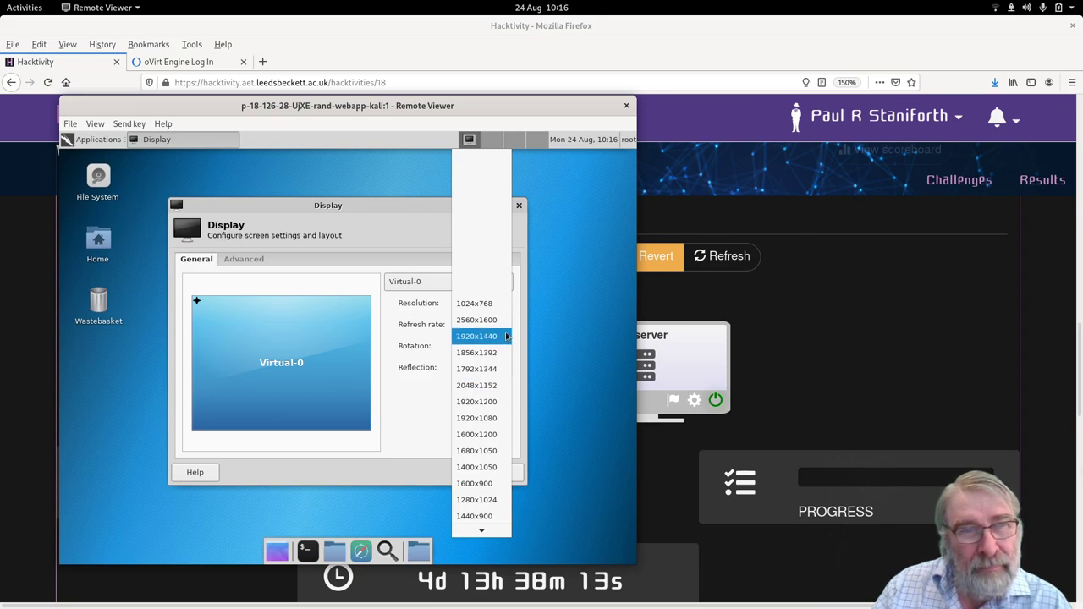
scroll(506, 336, up, 3)
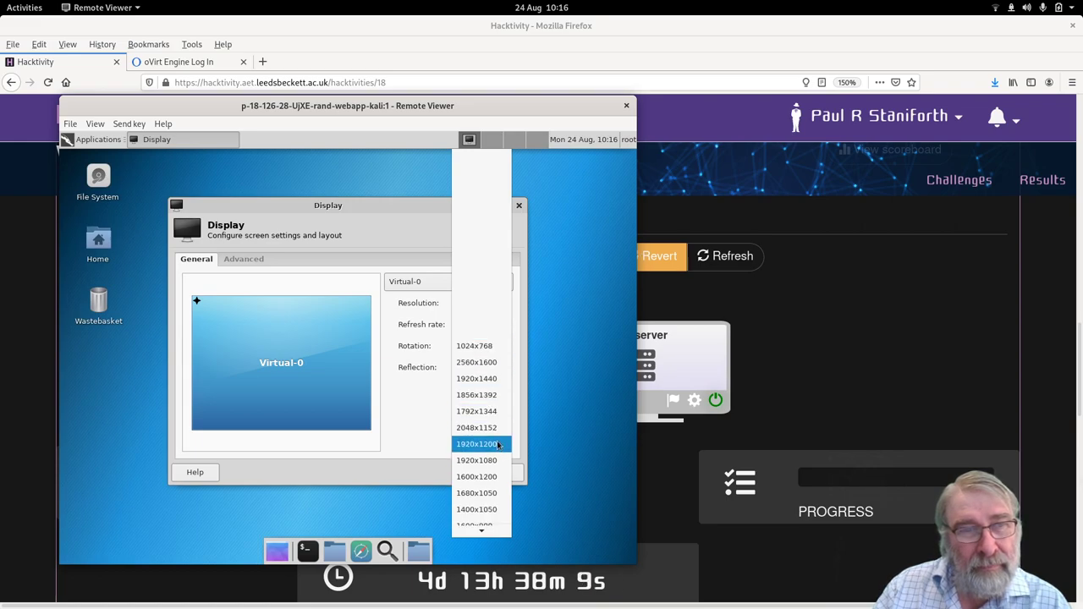
click(498, 452)
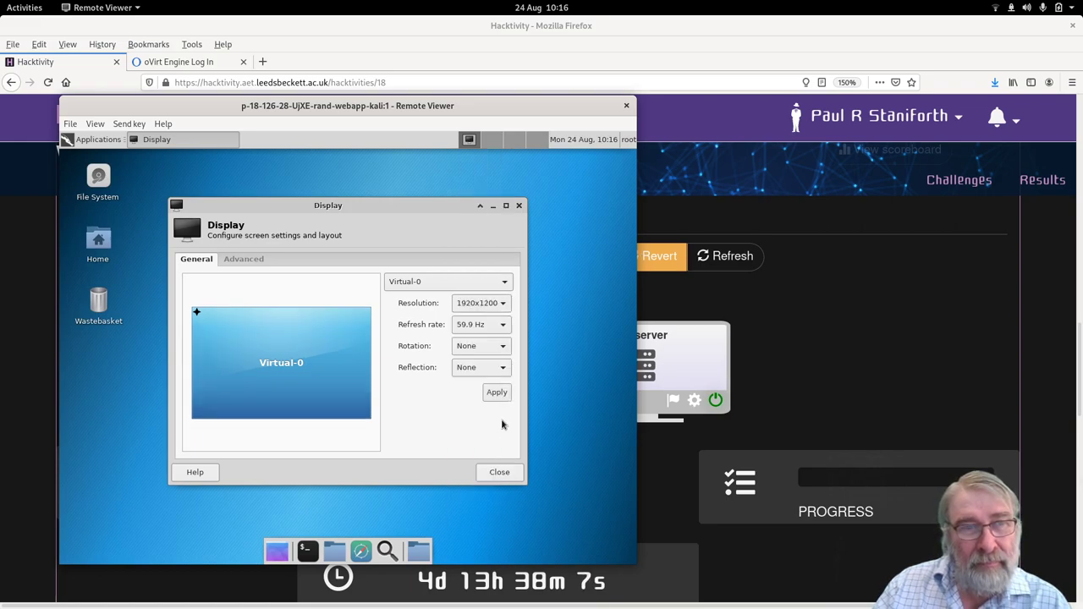
click(496, 392)
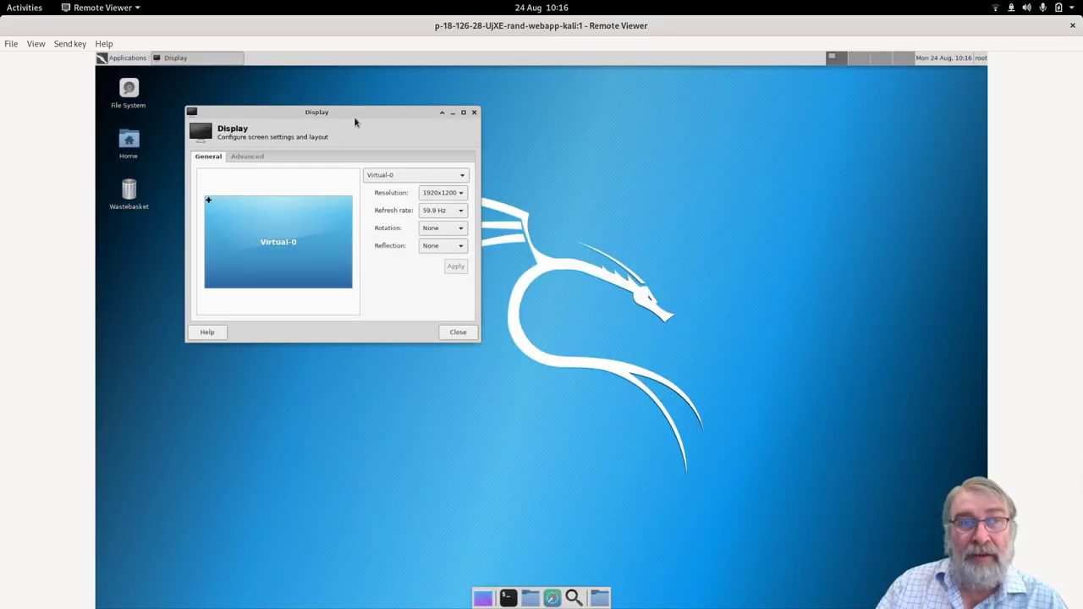
drag(355, 121, 381, 226)
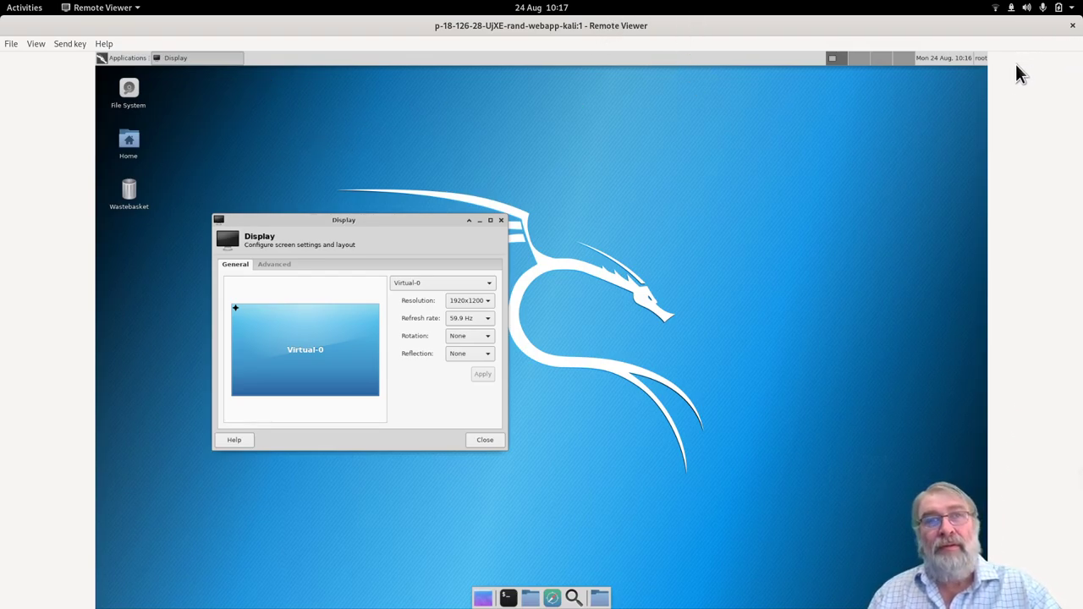
key(alt+Tab)
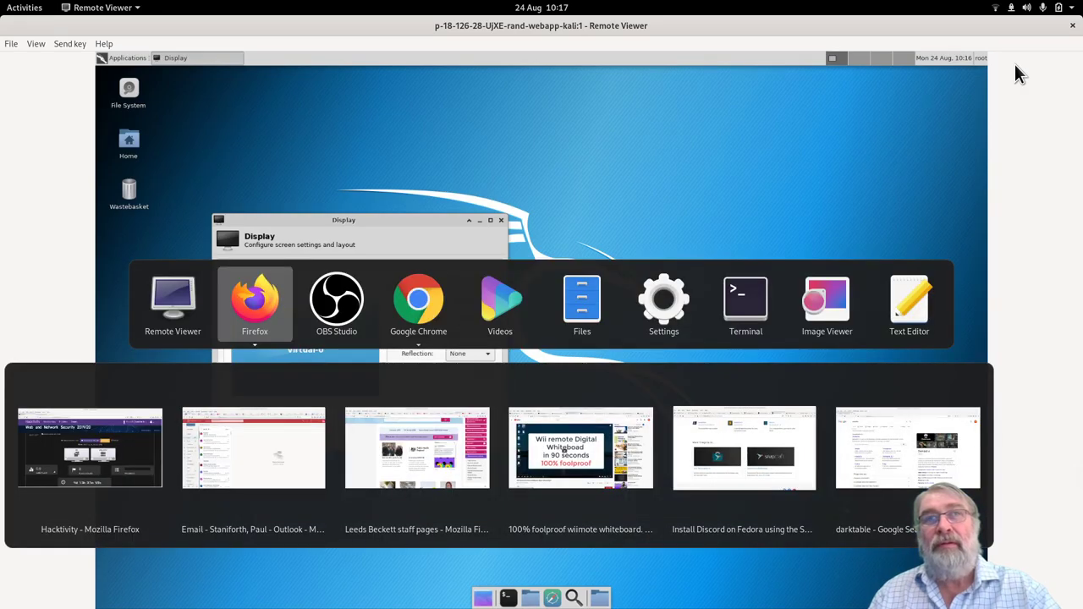
Bring Firefox forward and review VM set 10317's kali and web_server VMs and the challenges.
click(81, 412)
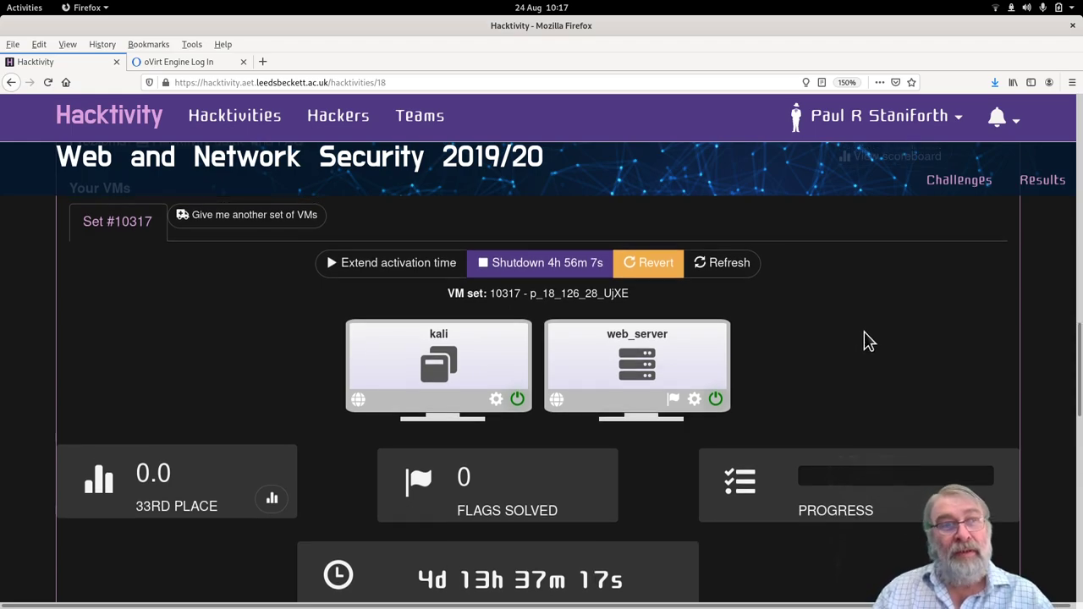
scroll(567, 224, up, 3)
scroll(612, 314, up, 3)
scroll(787, 377, down, 10)
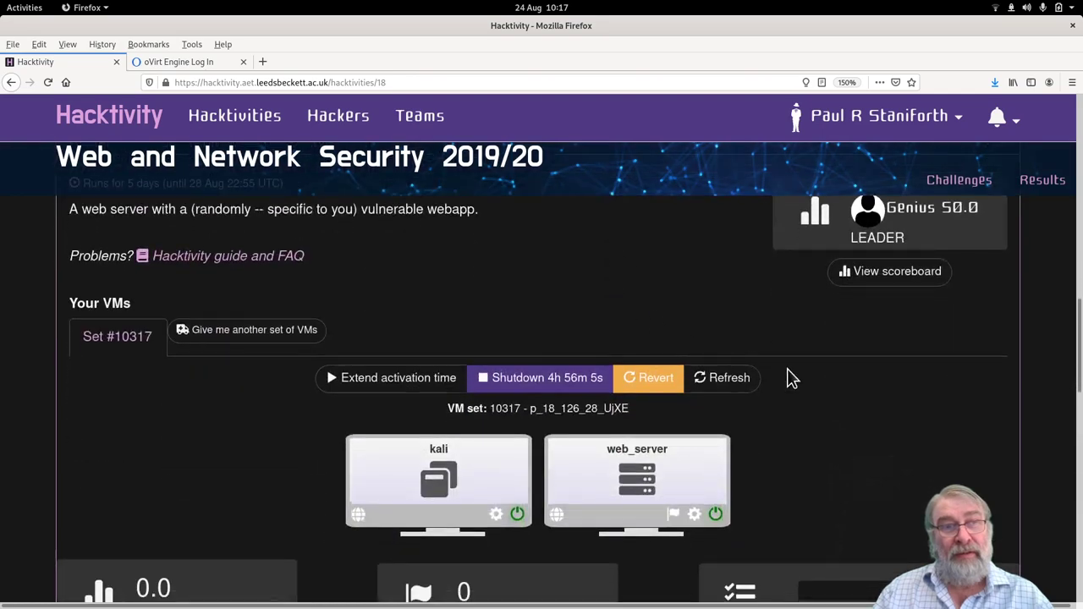
scroll(788, 377, up, 10)
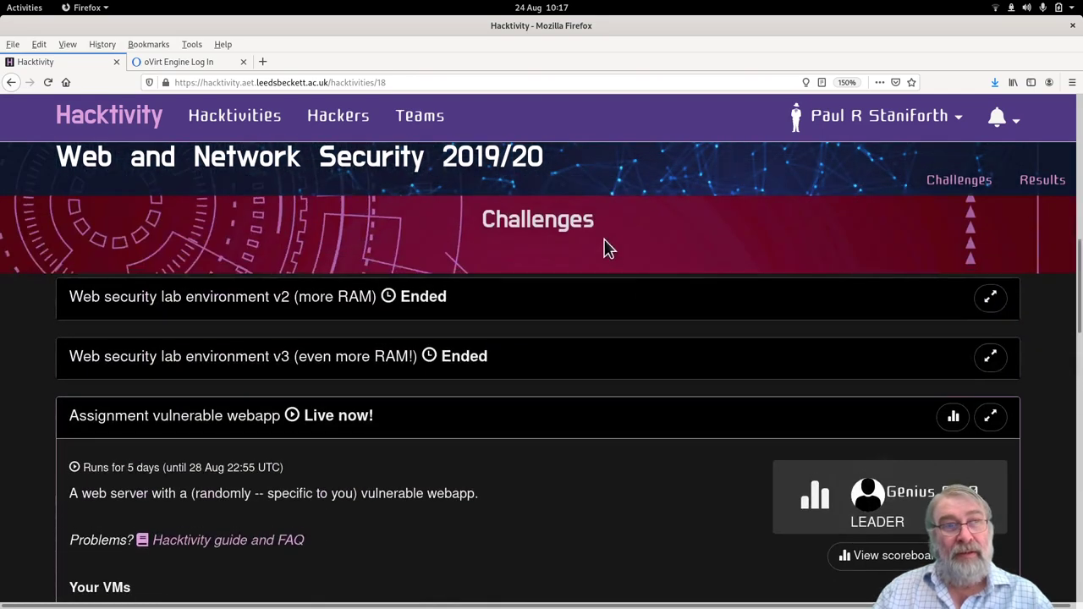
scroll(694, 386, down, 6)
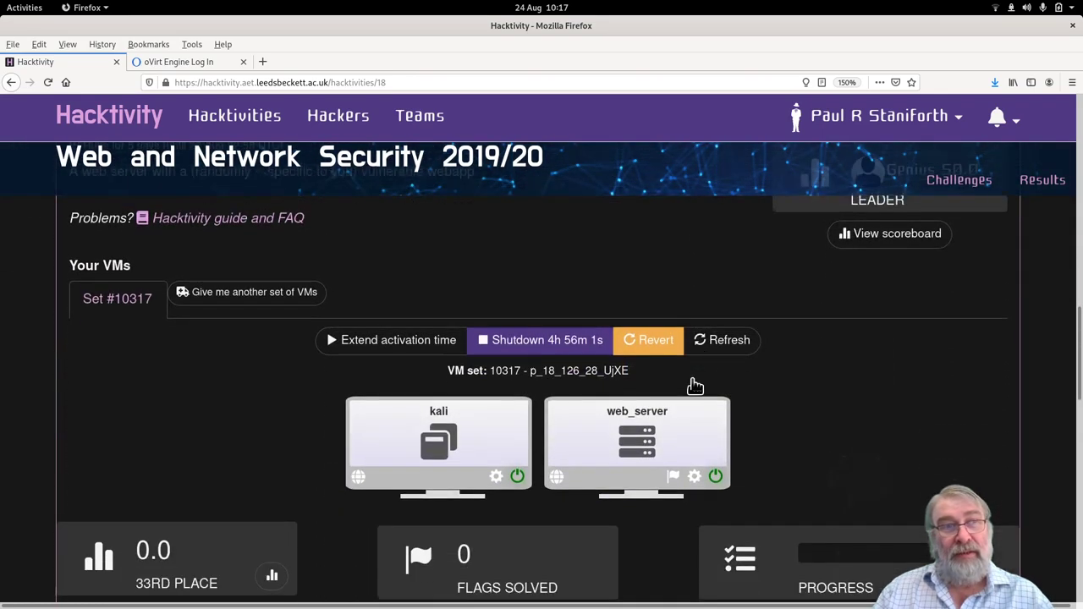
scroll(558, 309, up, 3)
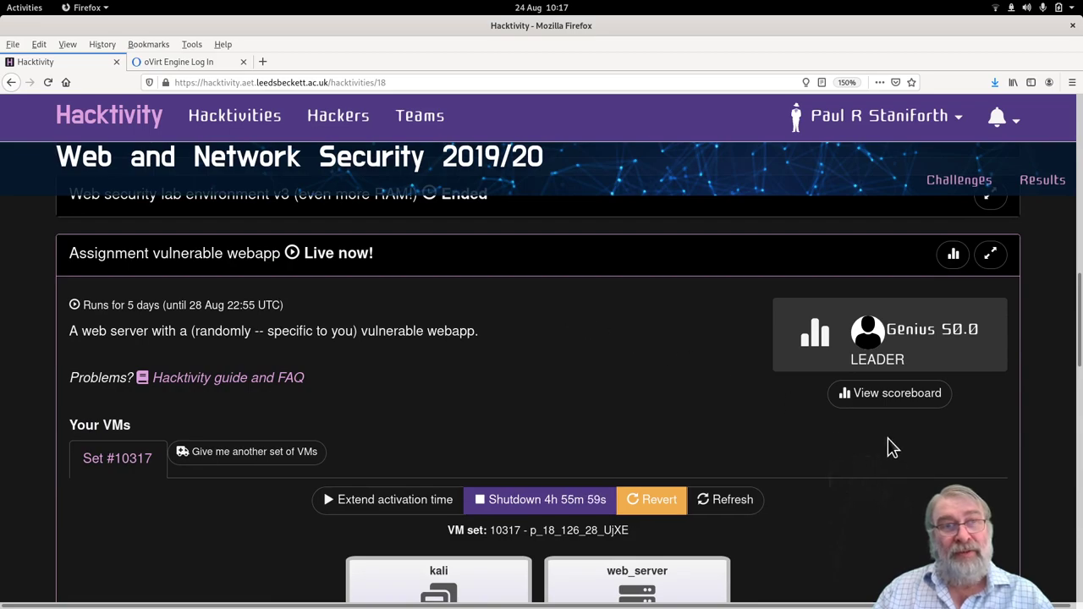
scroll(884, 457, down, 1)
scroll(573, 302, down, 2)
scroll(573, 302, up, 1)
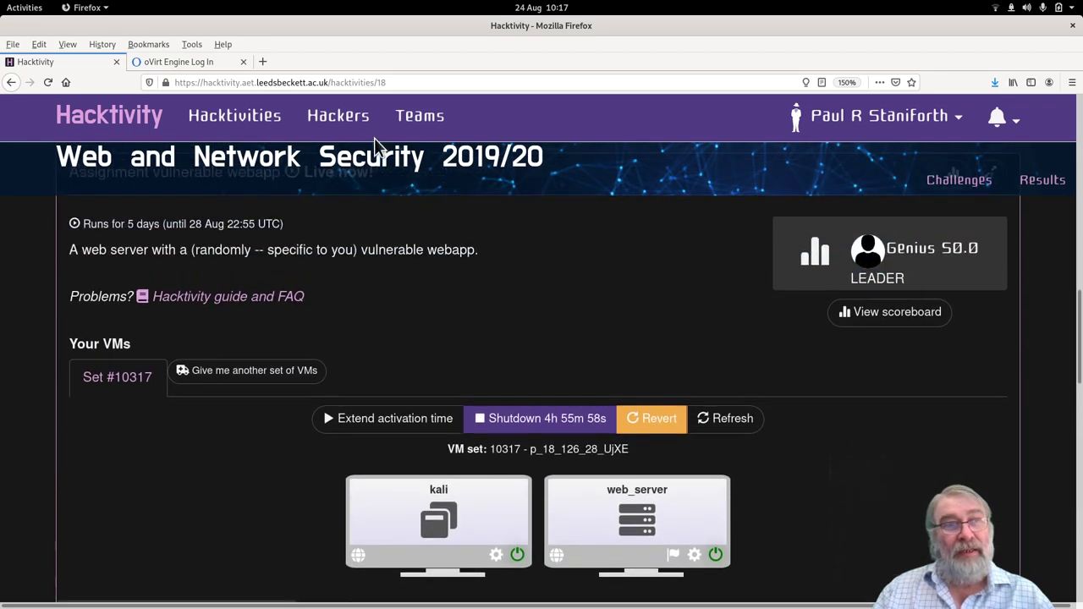
Open the Hackers list and go to page 3.
click(329, 121)
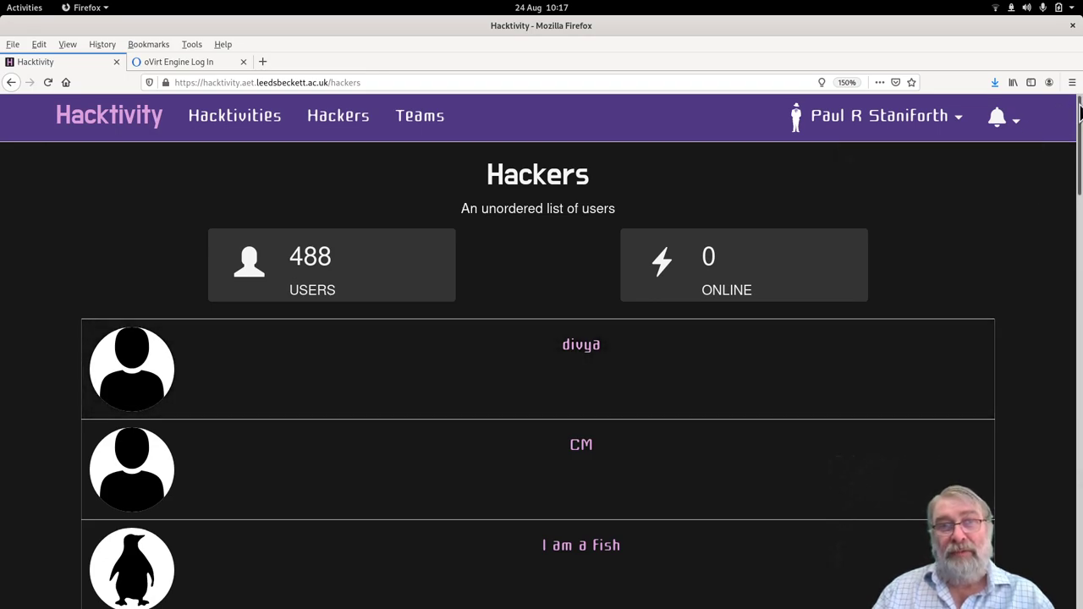
scroll(1078, 161, down, 1)
drag(1079, 161, 1078, 529)
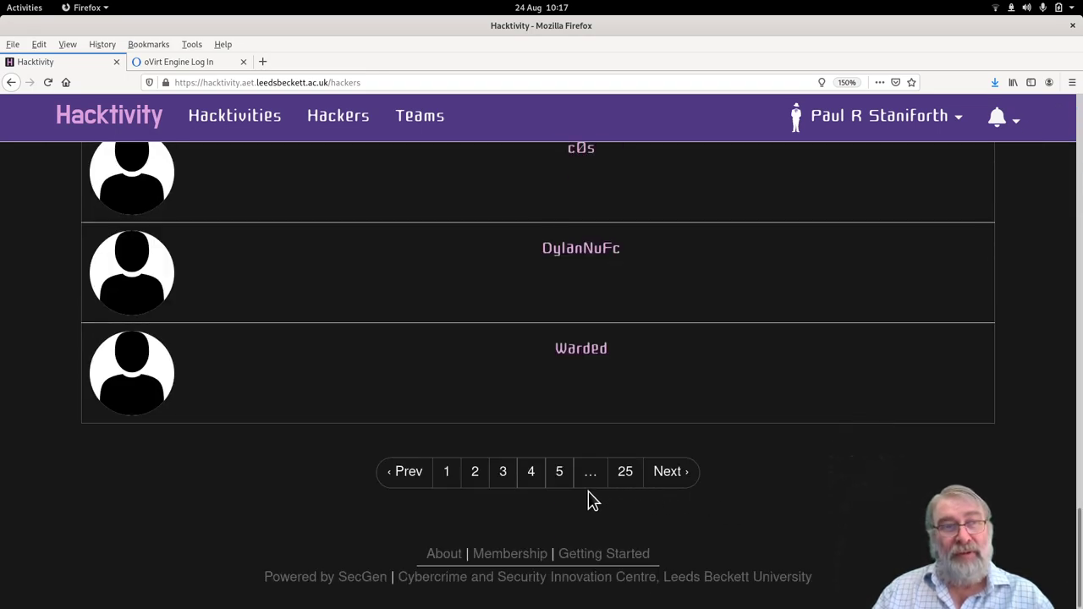
click(504, 480)
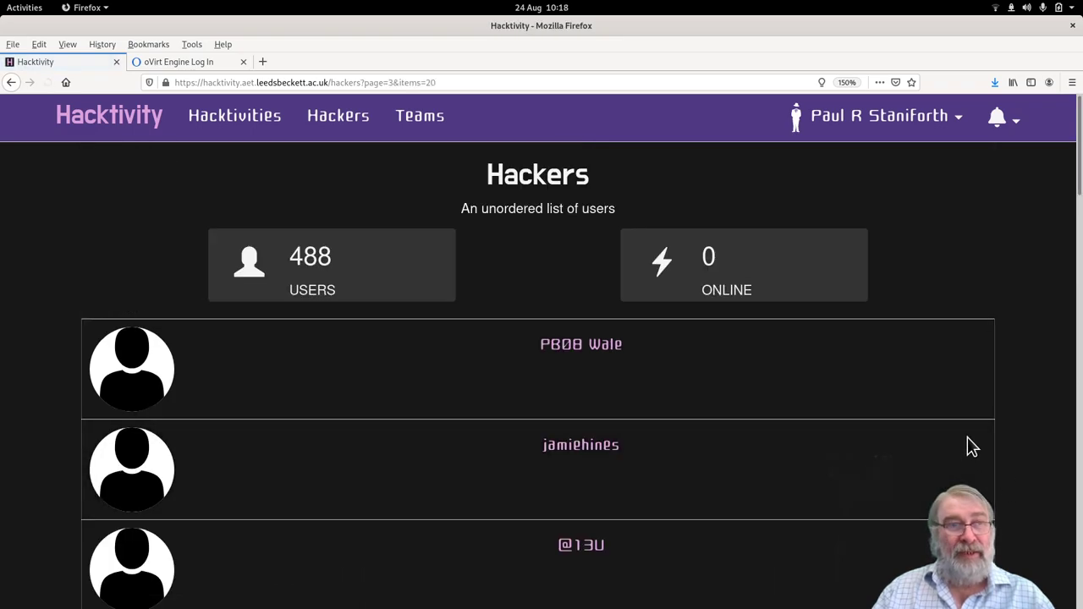
Look through the hackers on page 3, then switch to the Hacktivities listing.
scroll(1041, 455, down, 4)
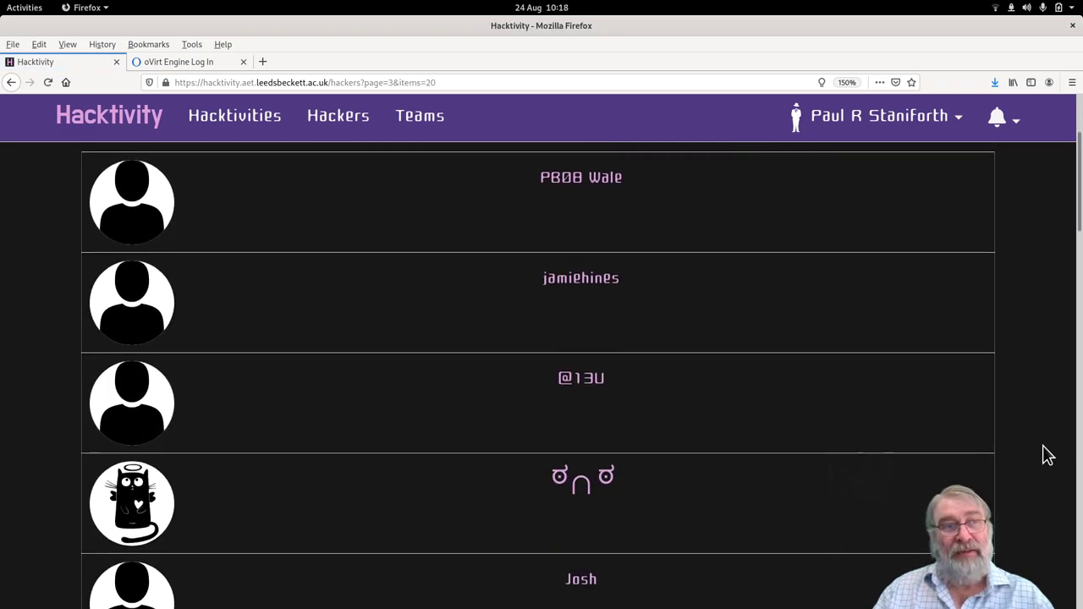
scroll(1047, 455, down, 5)
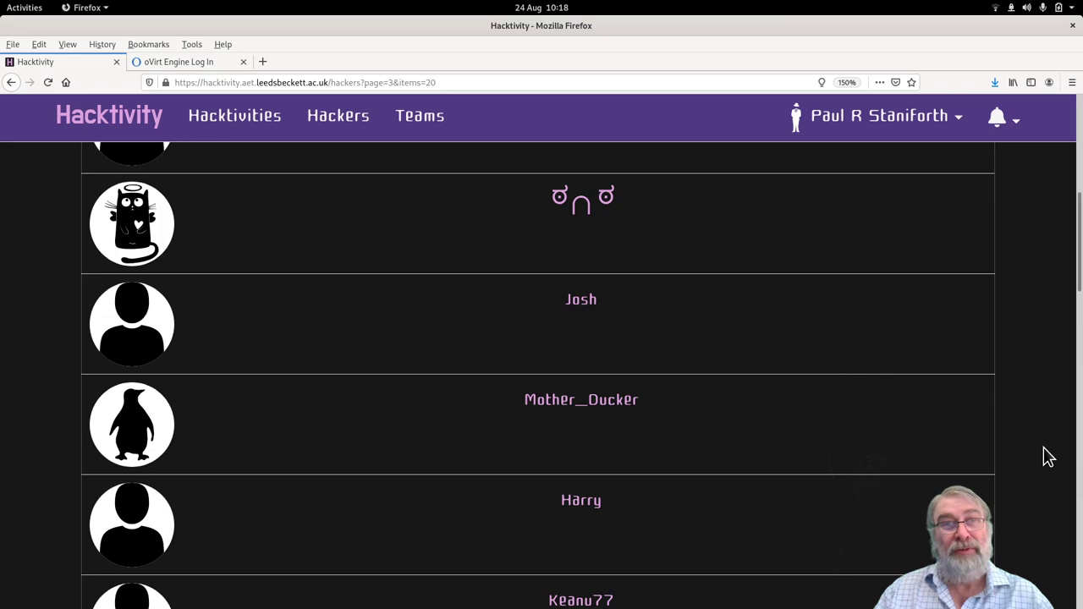
scroll(1046, 455, down, 4)
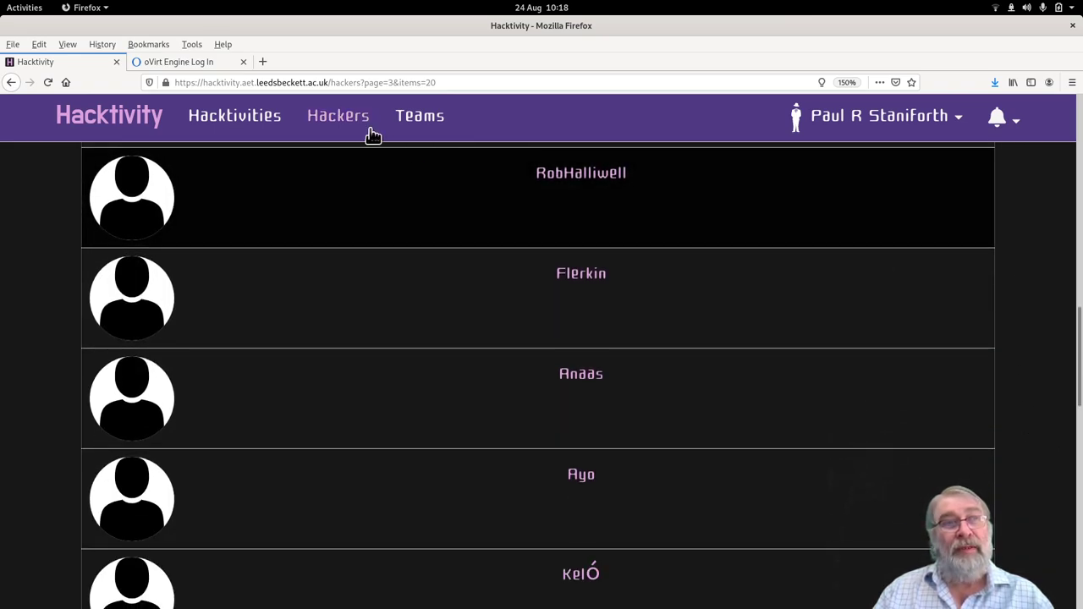
click(258, 122)
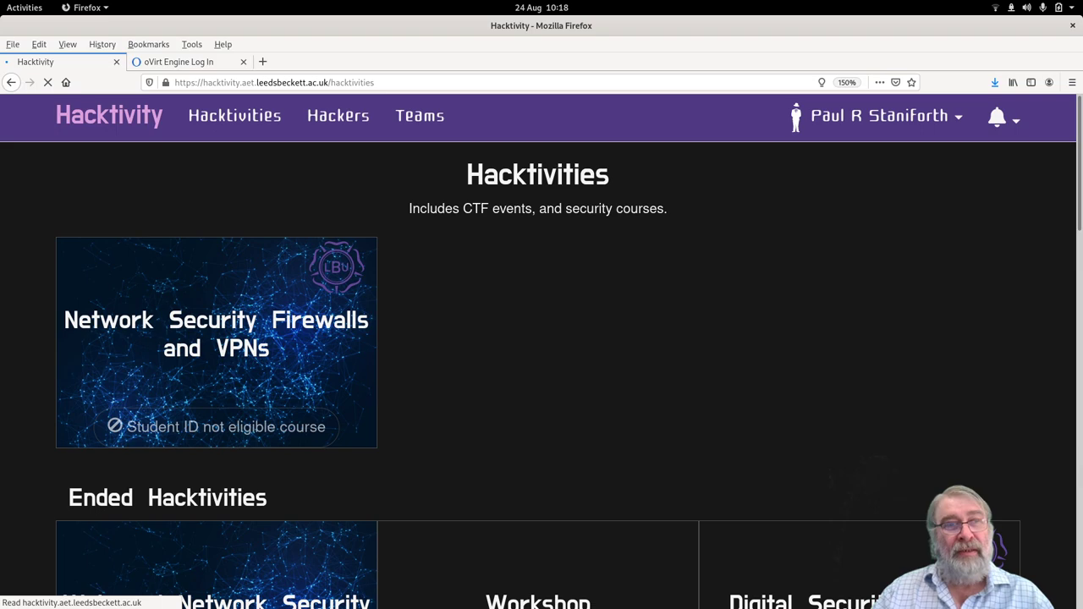
Return to Firefox and look over the Network Security Firewalls and VPNs course page.
key(super)
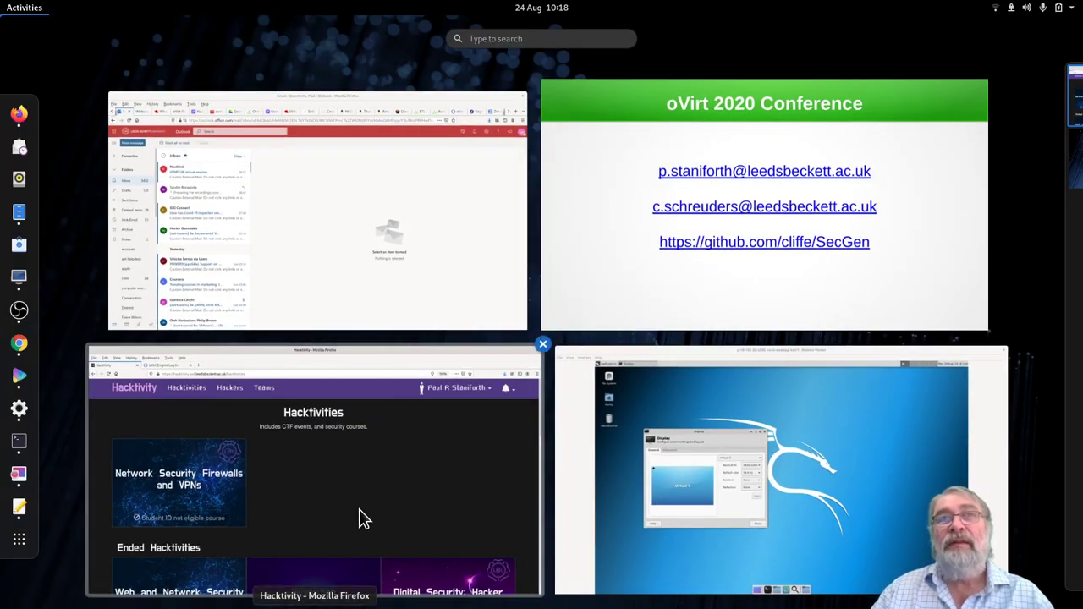
click(157, 488)
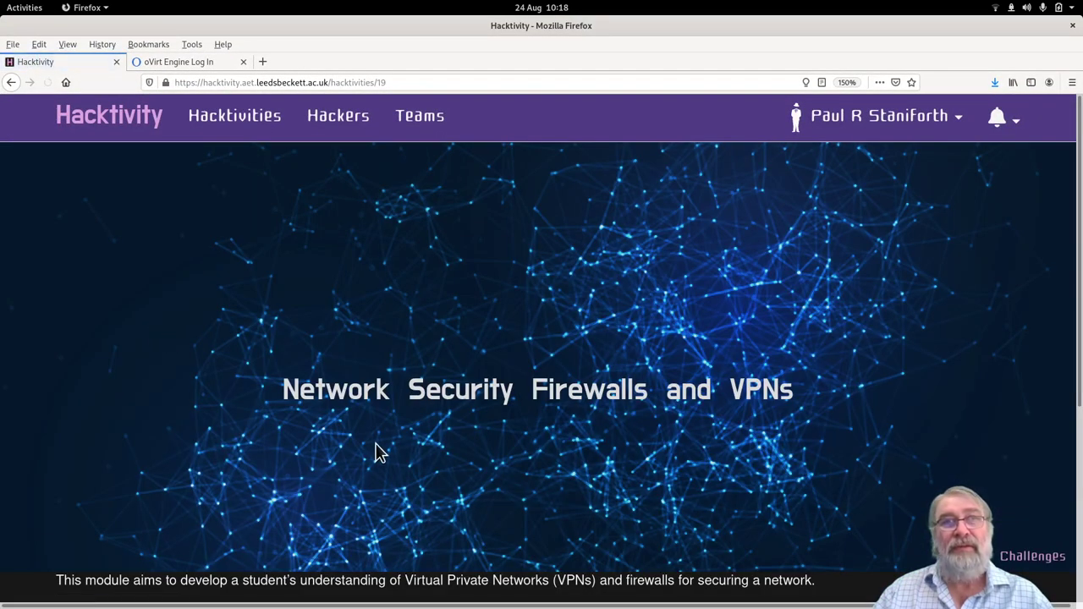
scroll(497, 304, down, 3)
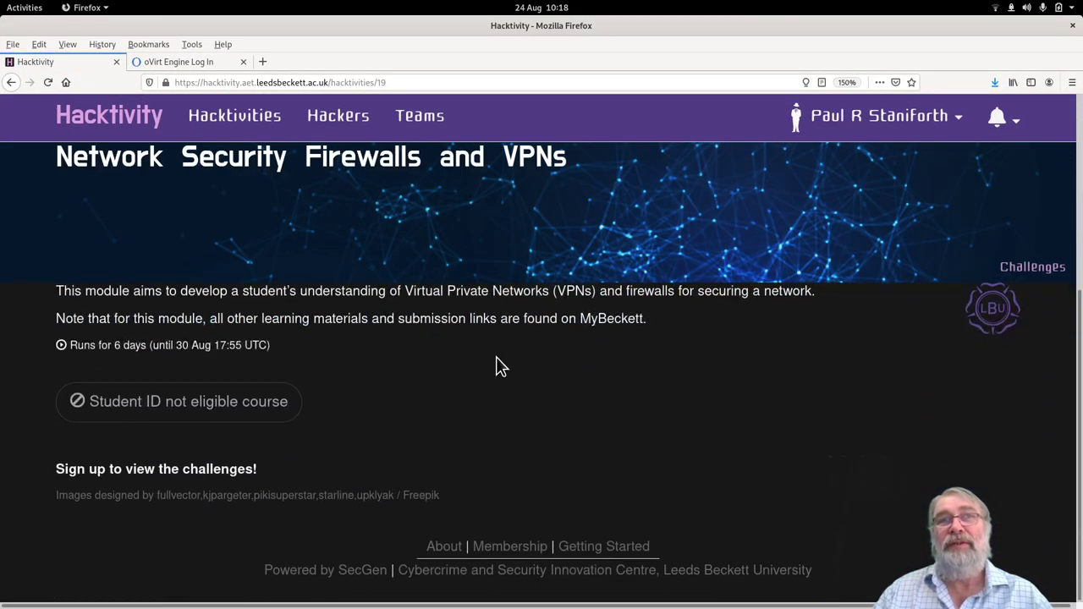
scroll(493, 495, up, 4)
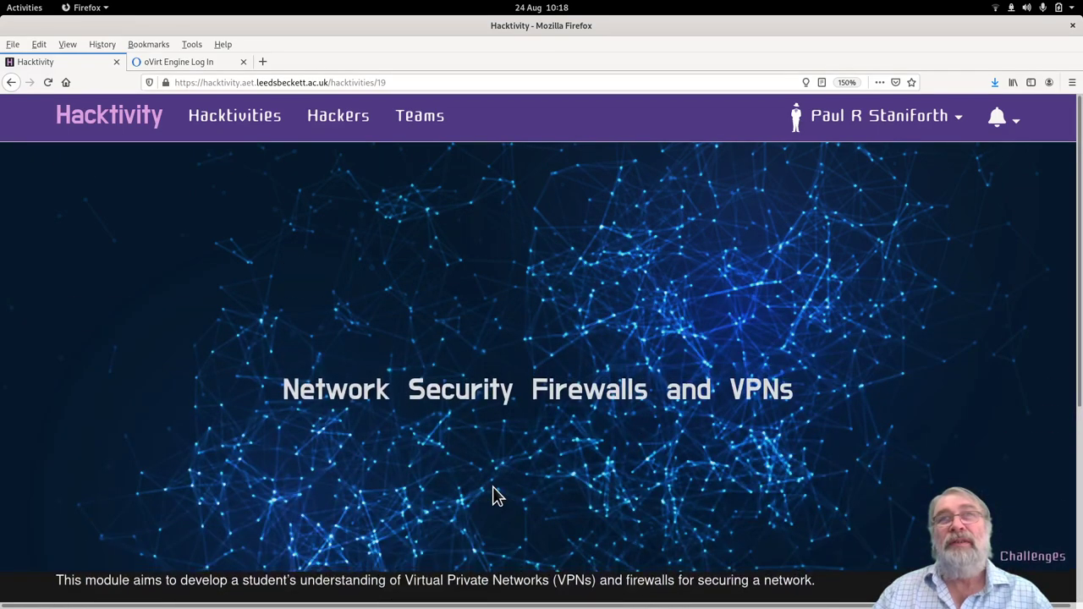
Go back to the Hacktivities listing and log out of Hacktivity.
click(225, 113)
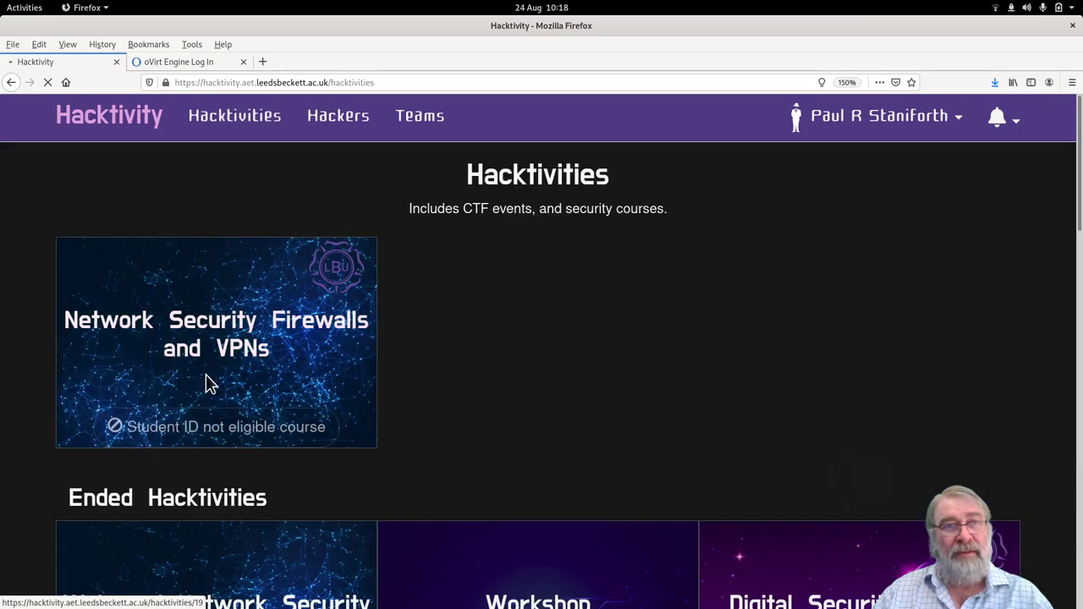
click(888, 111)
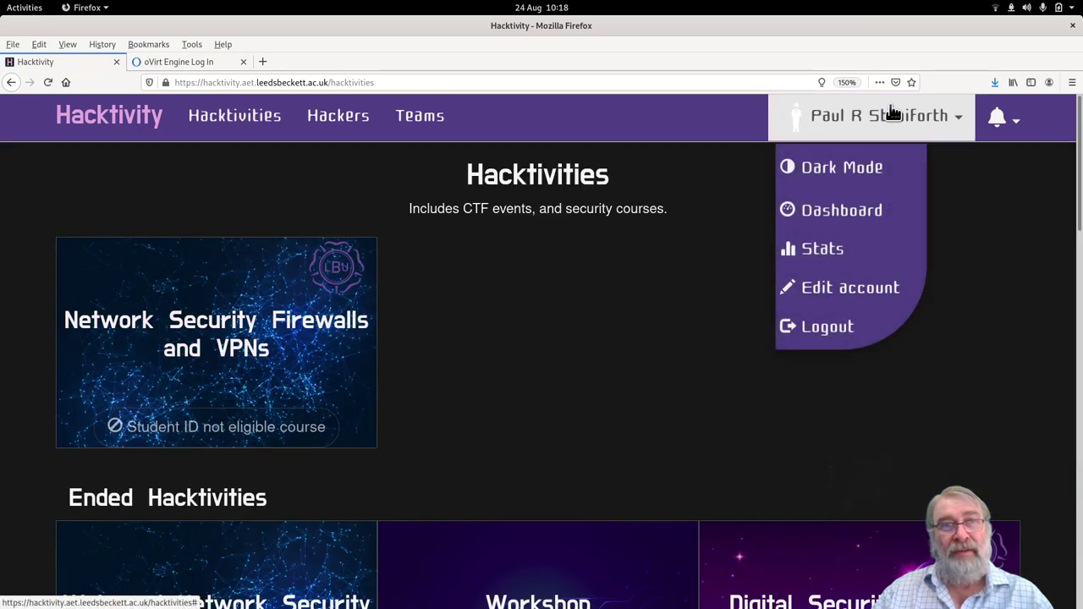
click(841, 330)
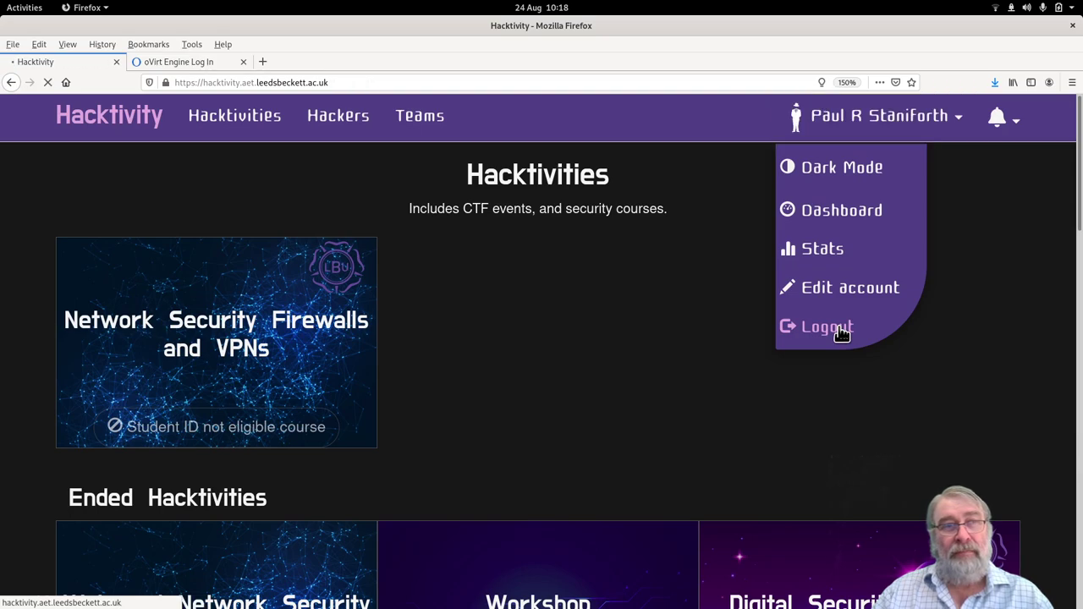